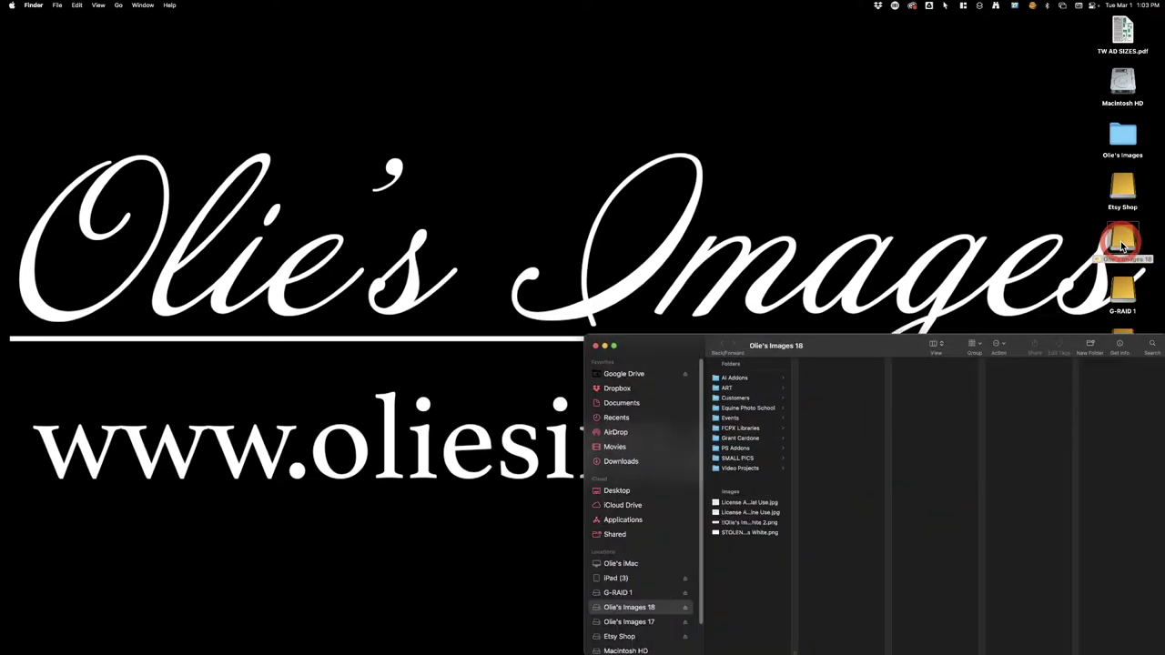
Open the G-RAID 1 drive in its own window above the existing one, and switch that window to the Olie's Images 18 drive.
{"action": "double_click", "coordinate": [1103, 299]}
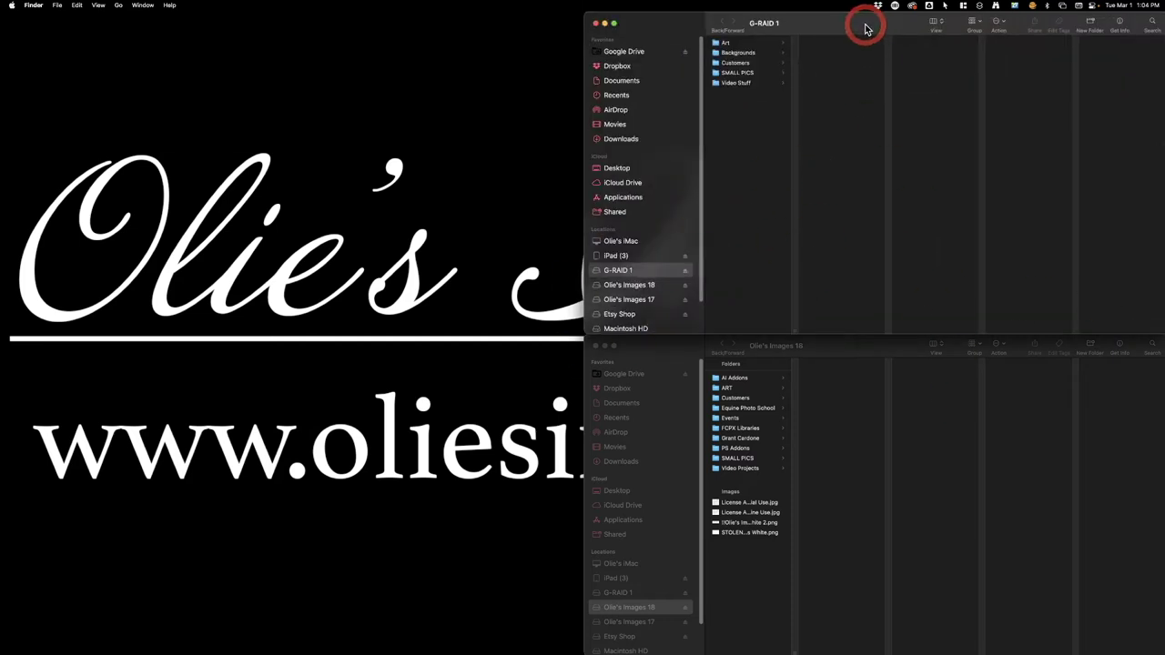
{"action": "mouse_move", "coordinate": [819, 20]}
{"action": "left_mouse_down"}
{"action": "mouse_move", "coordinate": [817, 44]}
{"action": "mouse_move", "coordinate": [1061, 39]}
{"action": "mouse_move", "coordinate": [819, 18]}
{"action": "left_mouse_up"}
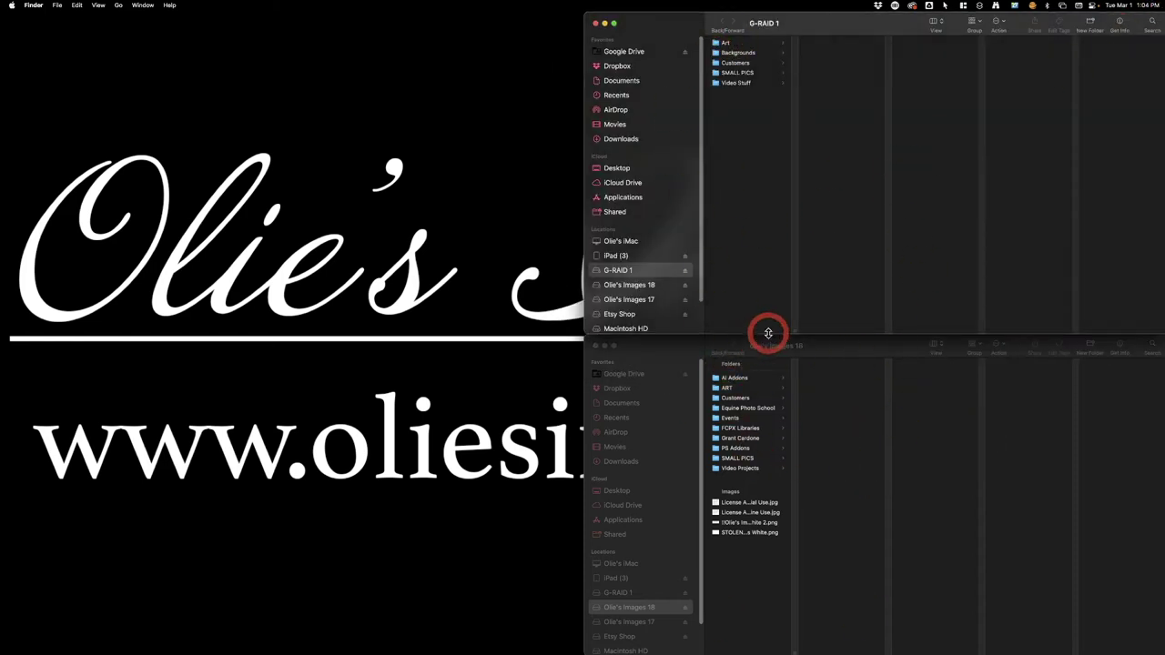
{"action": "left_click", "coordinate": [629, 285]}
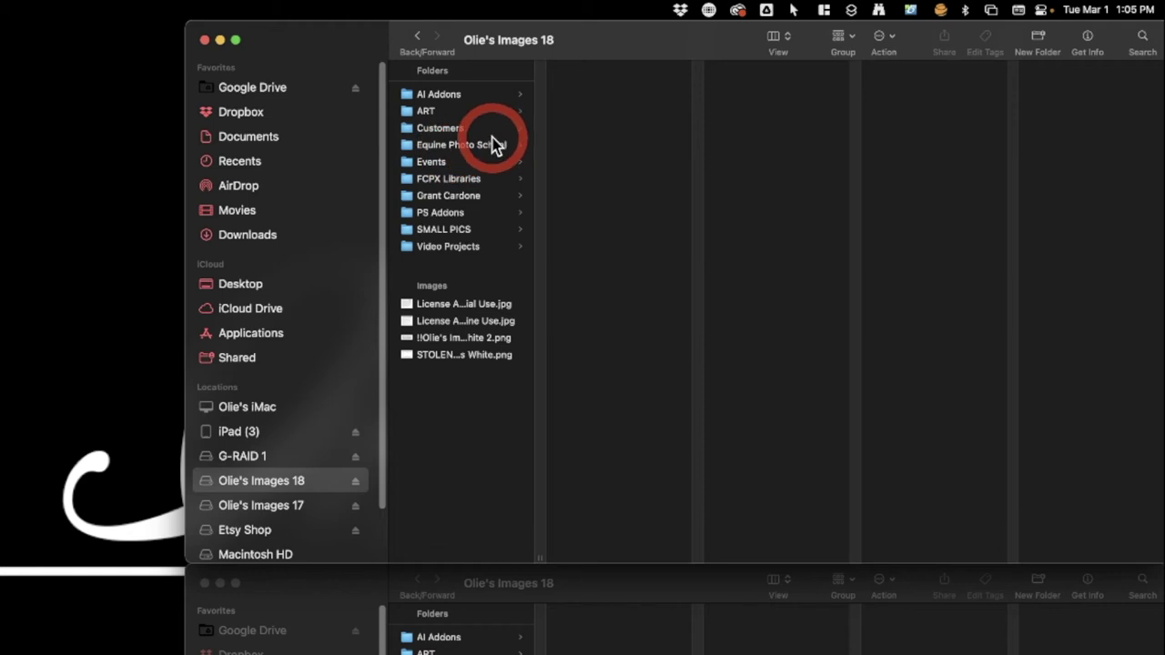
Show the contents of the Events folder and widen its column enough to read the full event names.
{"action": "left_click", "coordinate": [461, 162]}
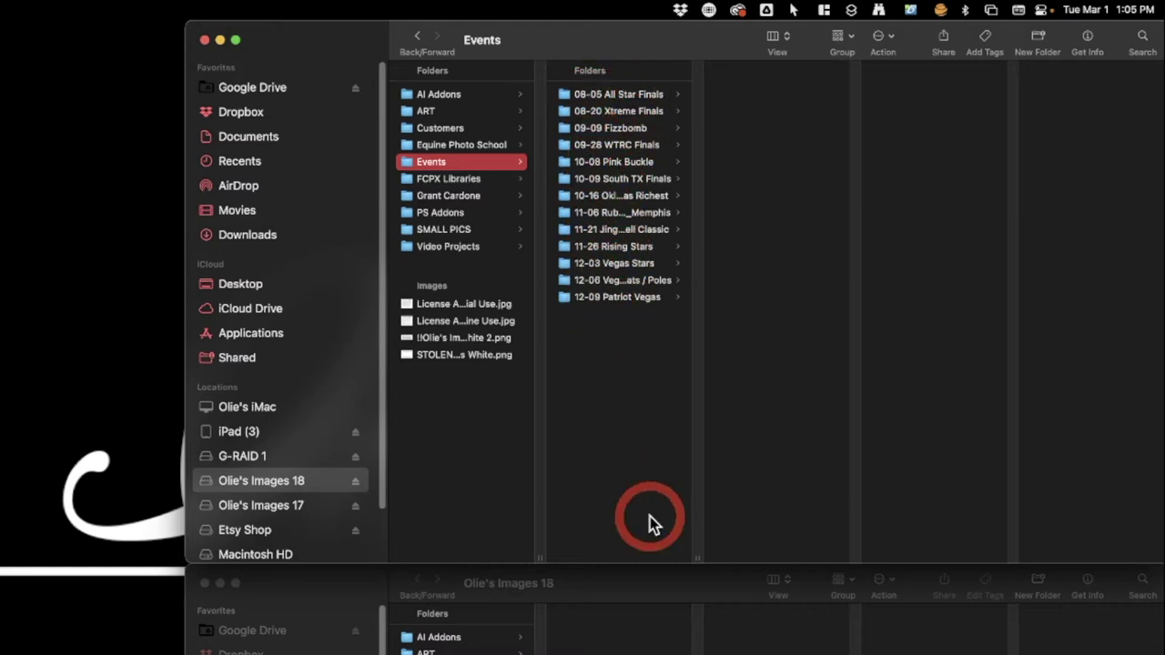
{"action": "left_click_drag", "start_coordinate": [702, 559], "coordinate": [783, 548]}
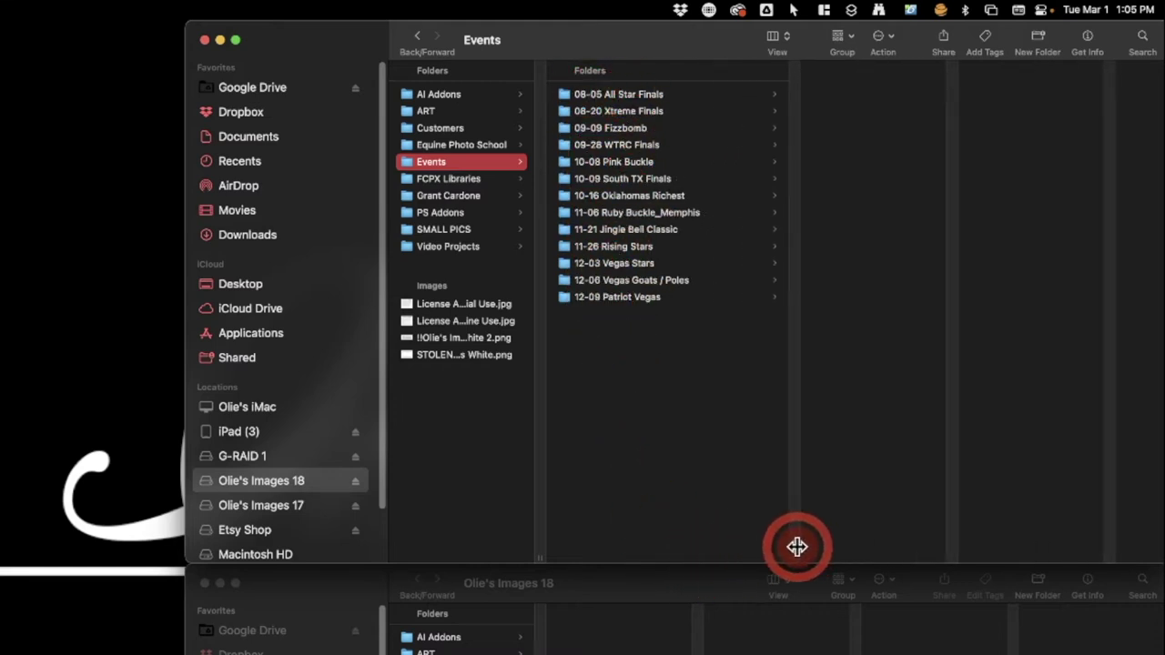
{"action": "left_click_drag", "start_coordinate": [798, 547], "coordinate": [779, 544]}
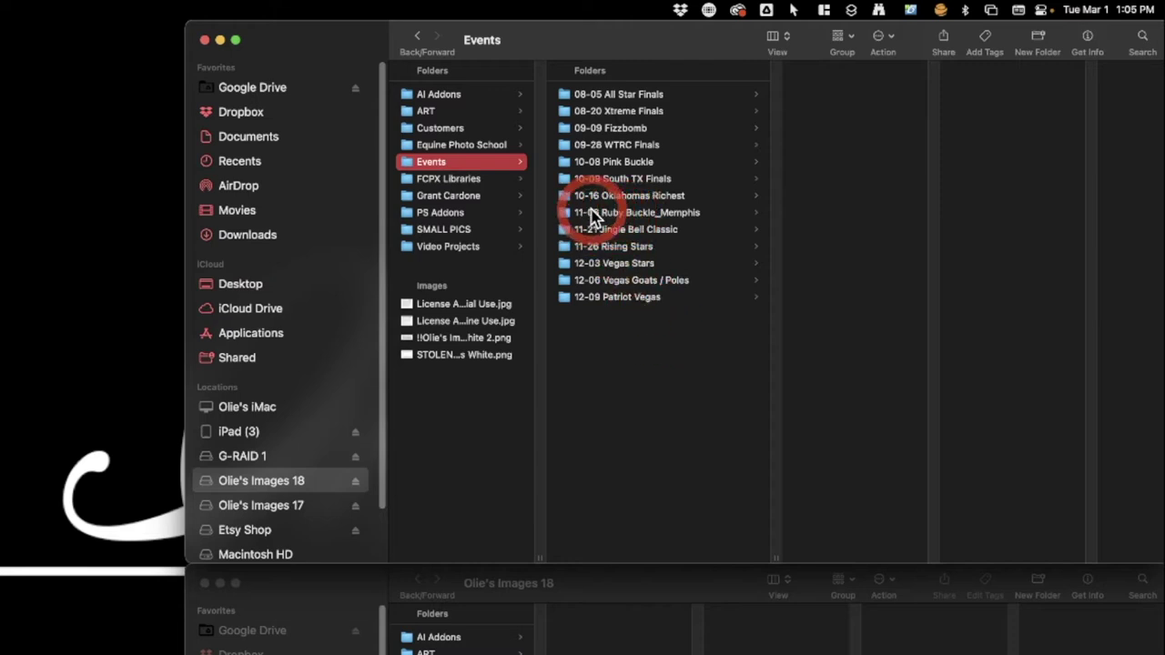
Browse 11-06 Ruby Buckle_Memphis through Futurity, First Go and 1-25, preview a photo, and return to the higher-level folders.
{"action": "left_click", "coordinate": [628, 213]}
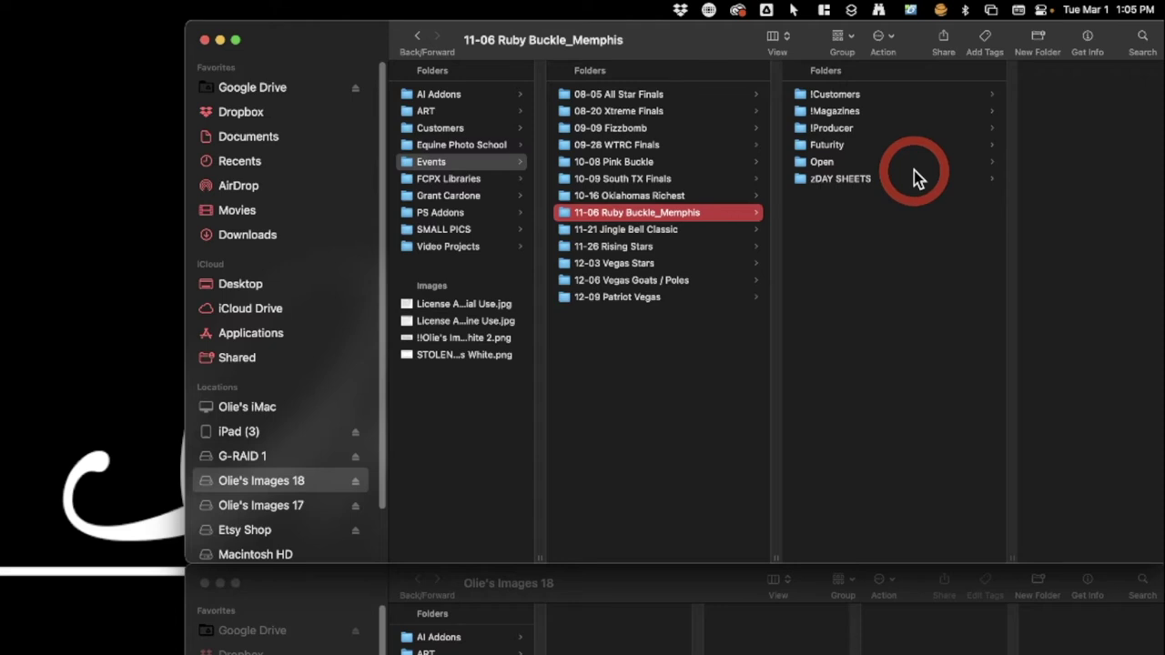
{"action": "left_click", "coordinate": [837, 146]}
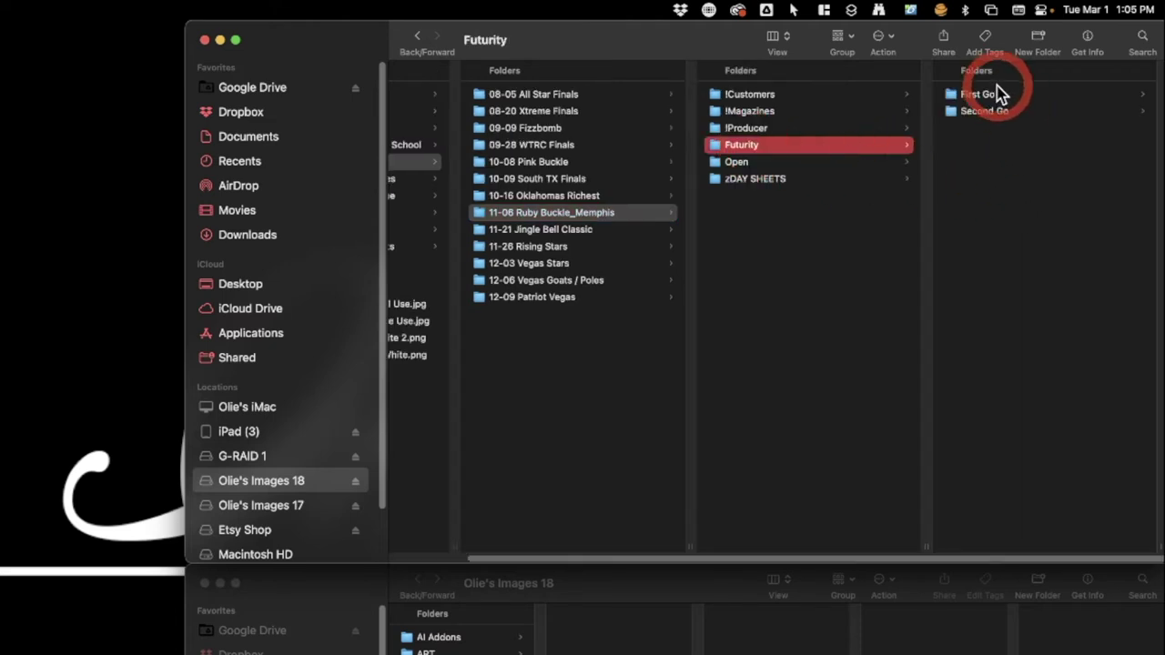
{"action": "left_click", "coordinate": [1015, 94]}
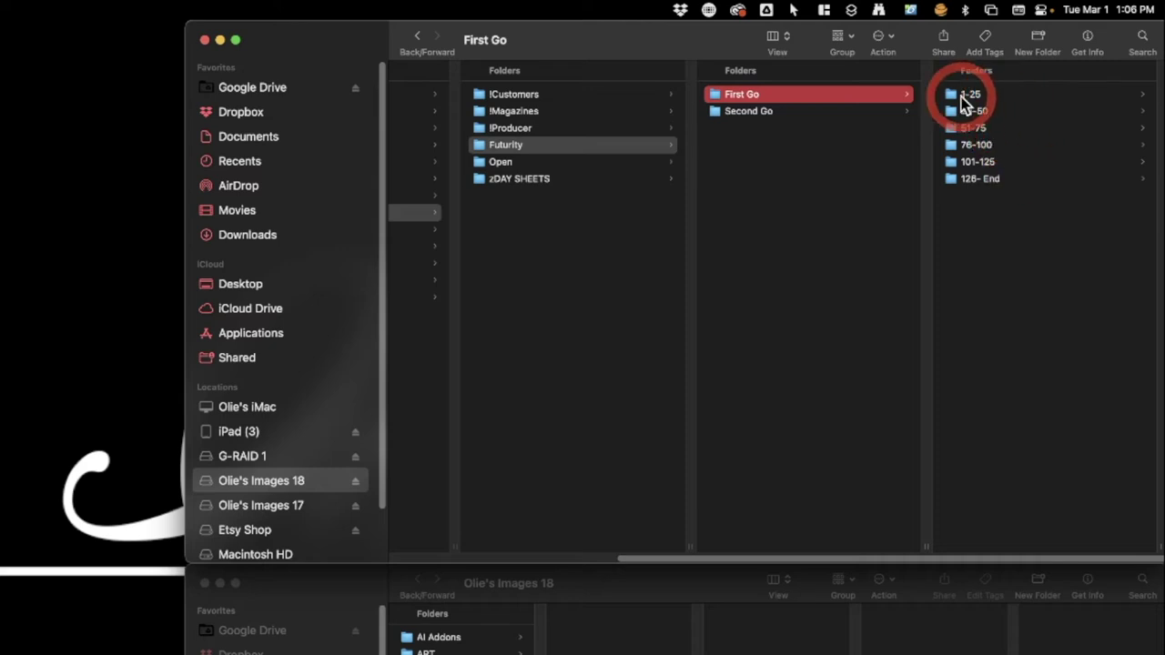
{"action": "left_click", "coordinate": [992, 97]}
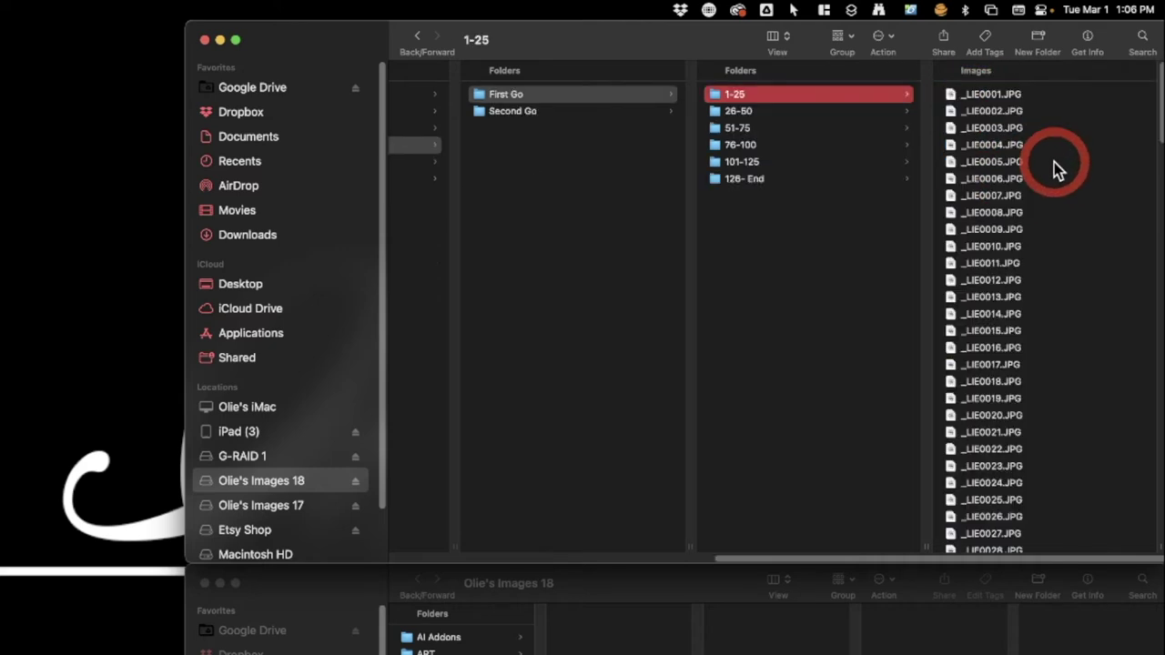
{"action": "left_click", "coordinate": [1021, 95]}
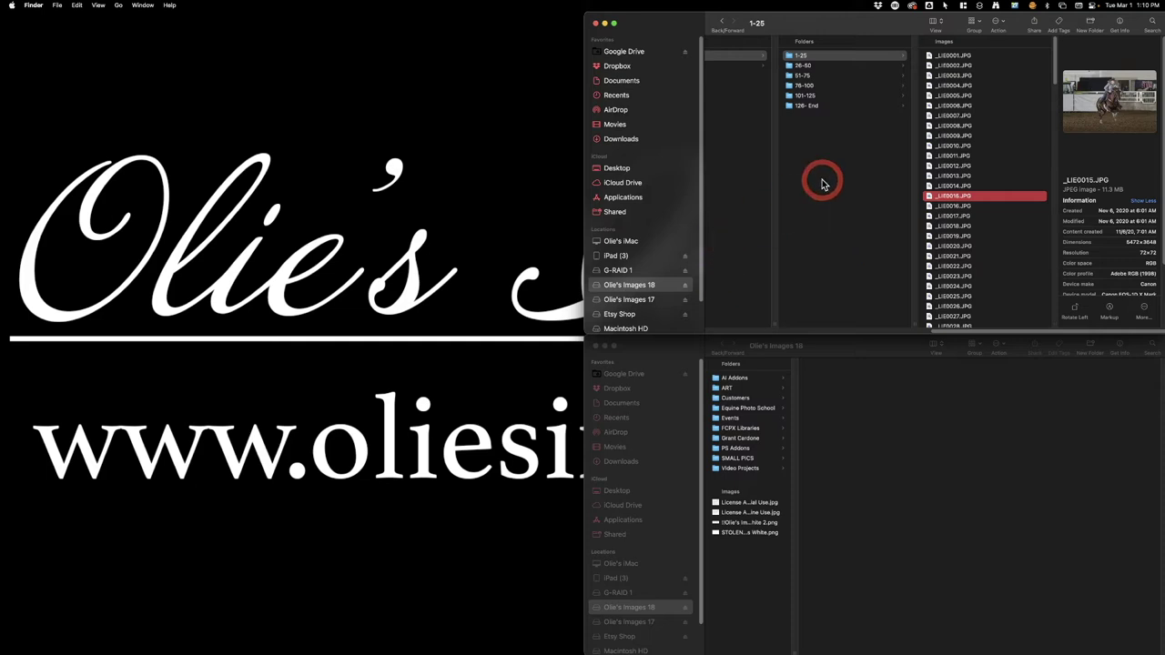
{"action": "scroll", "coordinate": [866, 185], "scroll_direction": "left", "scroll_amount": 3}
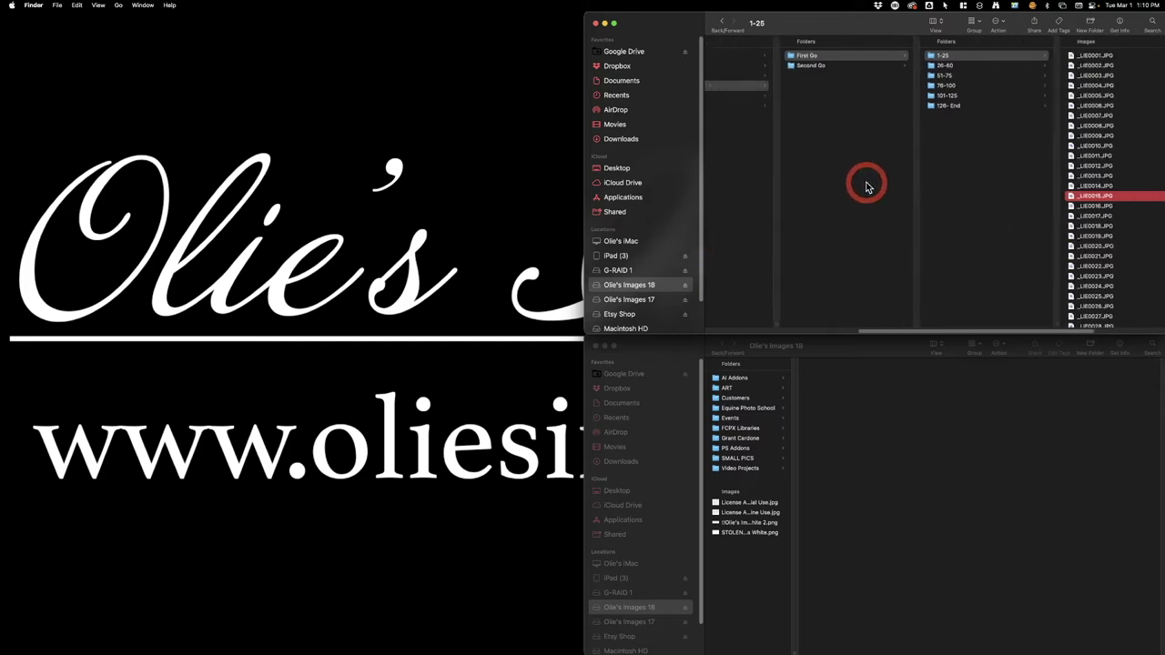
{"action": "scroll", "coordinate": [866, 186], "scroll_direction": "left", "scroll_amount": 3}
{"action": "scroll", "coordinate": [846, 180], "scroll_direction": "left", "scroll_amount": 2}
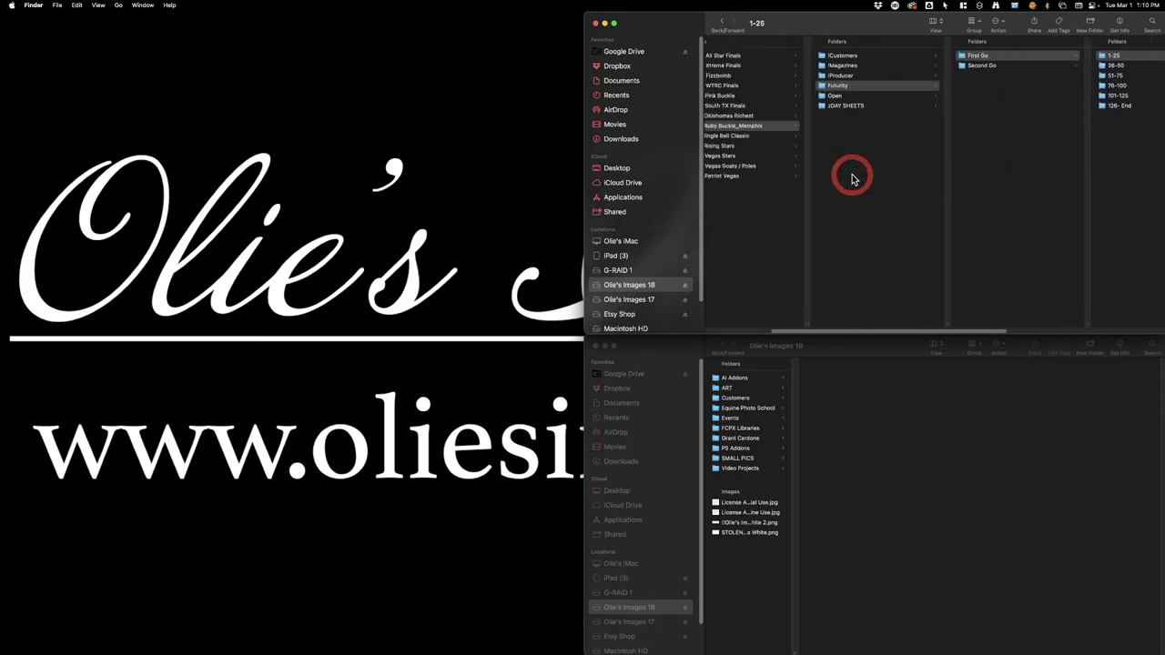
{"action": "scroll", "coordinate": [847, 177], "scroll_direction": "left", "scroll_amount": 2}
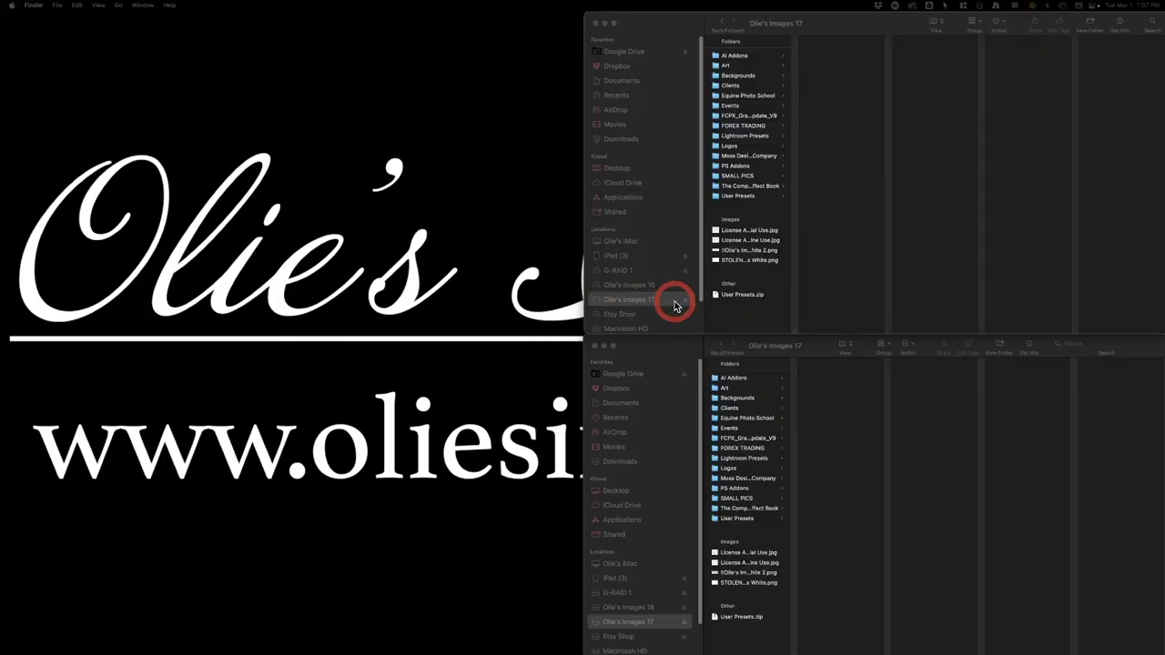
On Olie's Images 17, create a folder named "Last Name, First Name" in the !Customer folder of 05-30 Texas Spring Championships under Events.
{"action": "left_click", "coordinate": [732, 105]}
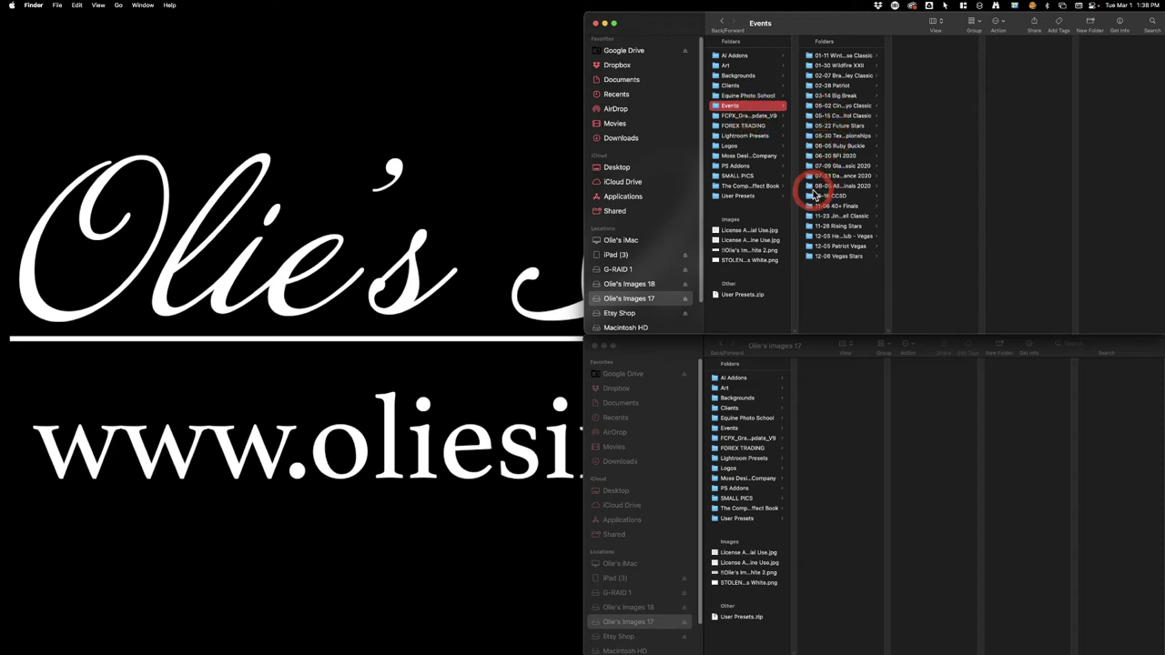
{"action": "left_click", "coordinate": [850, 137]}
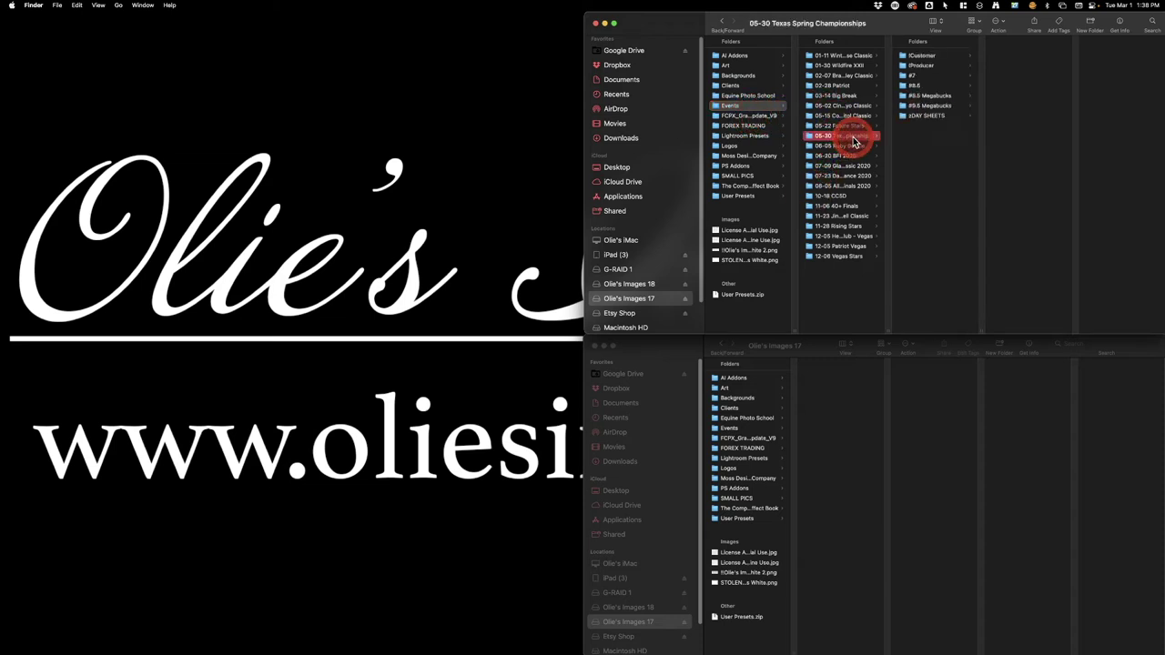
{"action": "left_click", "coordinate": [921, 55]}
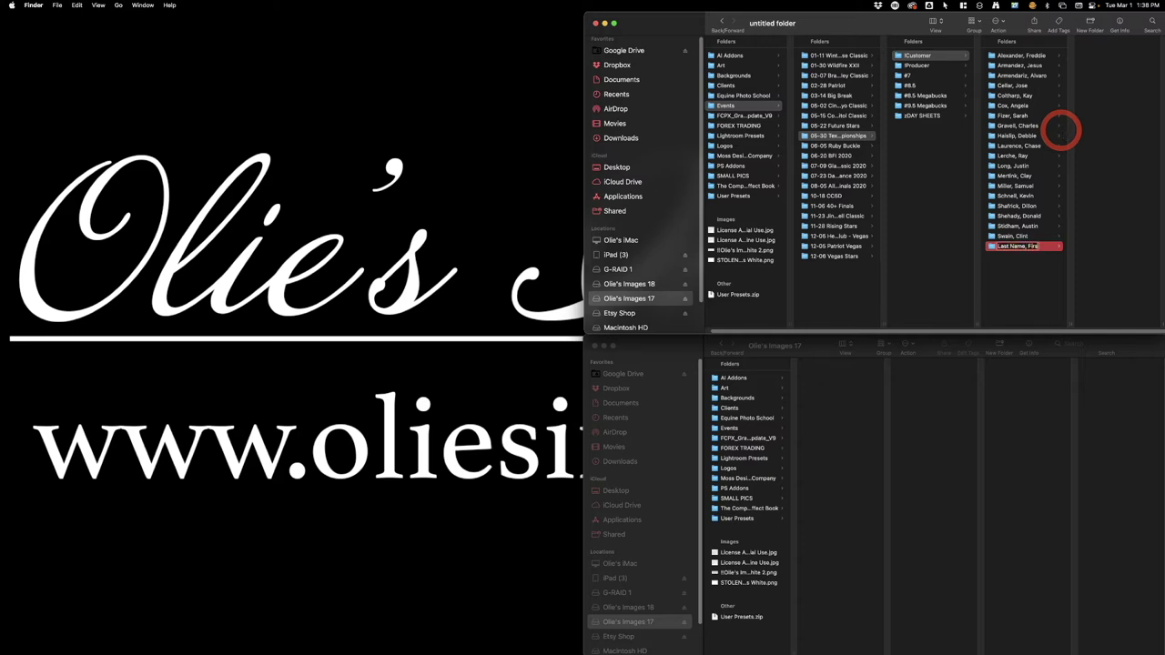
{"action": "left_click", "coordinate": [1063, 130]}
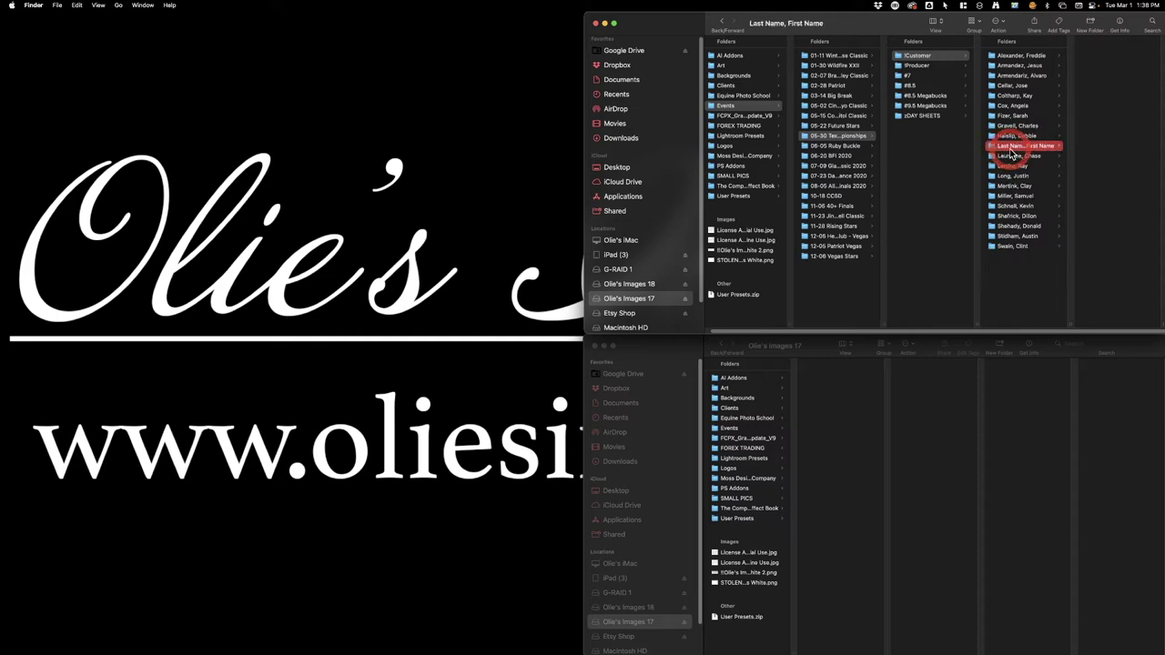
{"action": "left_click", "coordinate": [1033, 150]}
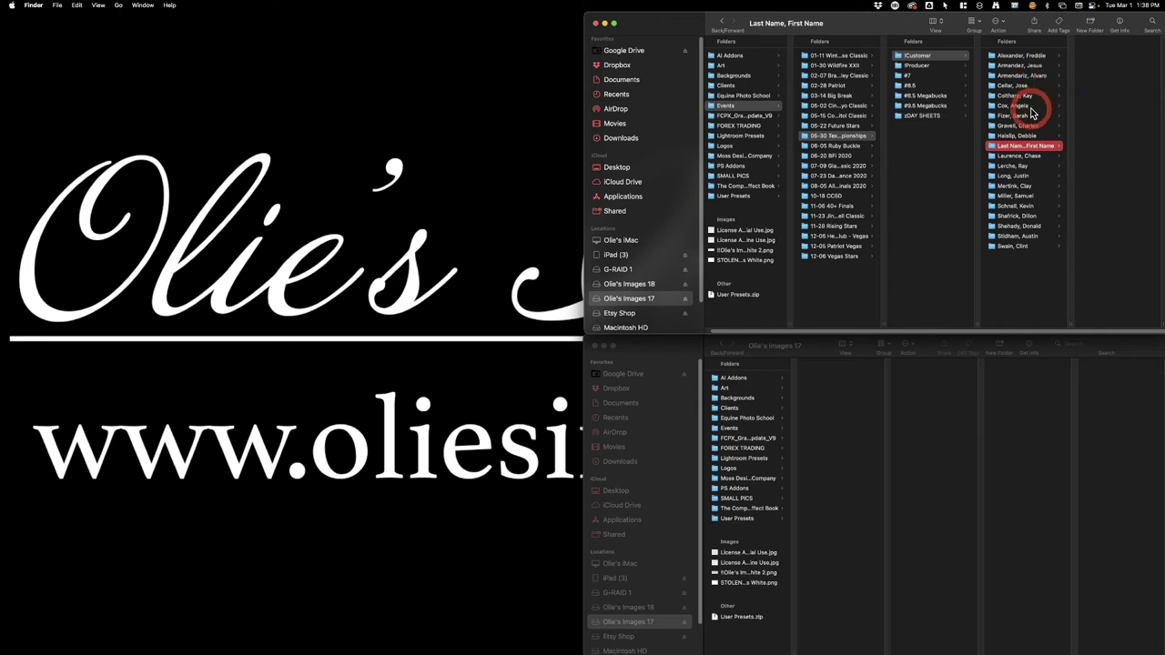
In the second window, open the 05-30 Texas Spring Championships folder under Events and search it for 0234.
{"action": "left_click", "coordinate": [725, 428]}
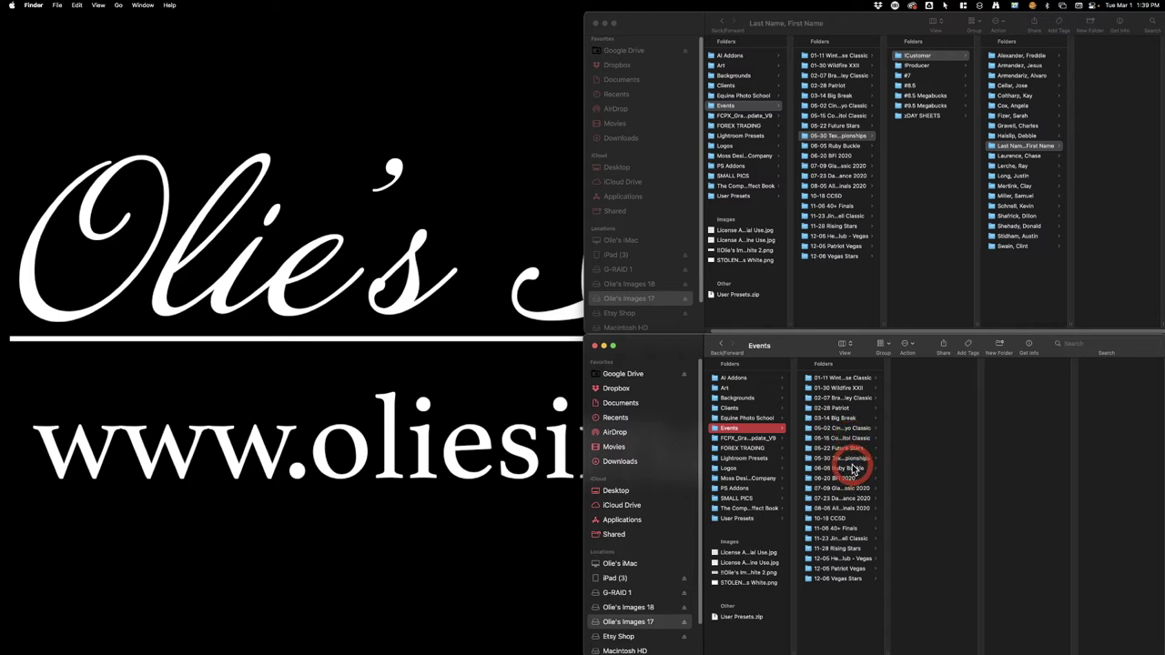
{"action": "left_click", "coordinate": [833, 458]}
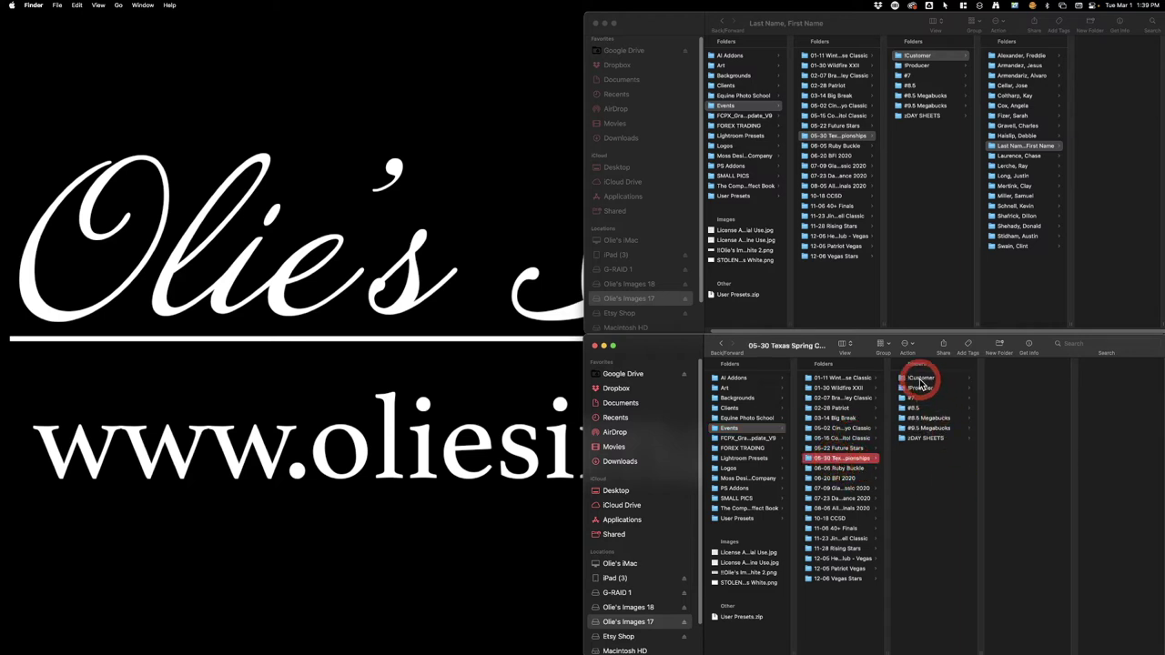
{"action": "left_click", "coordinate": [1111, 345]}
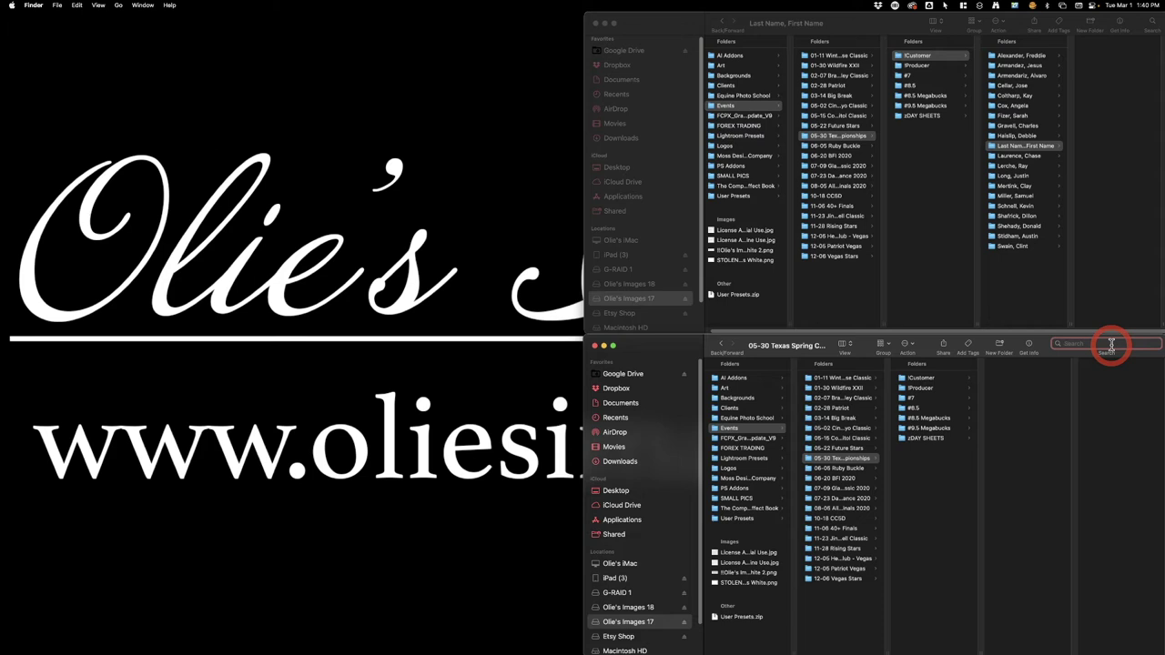
{"action": "type", "text": "234"}
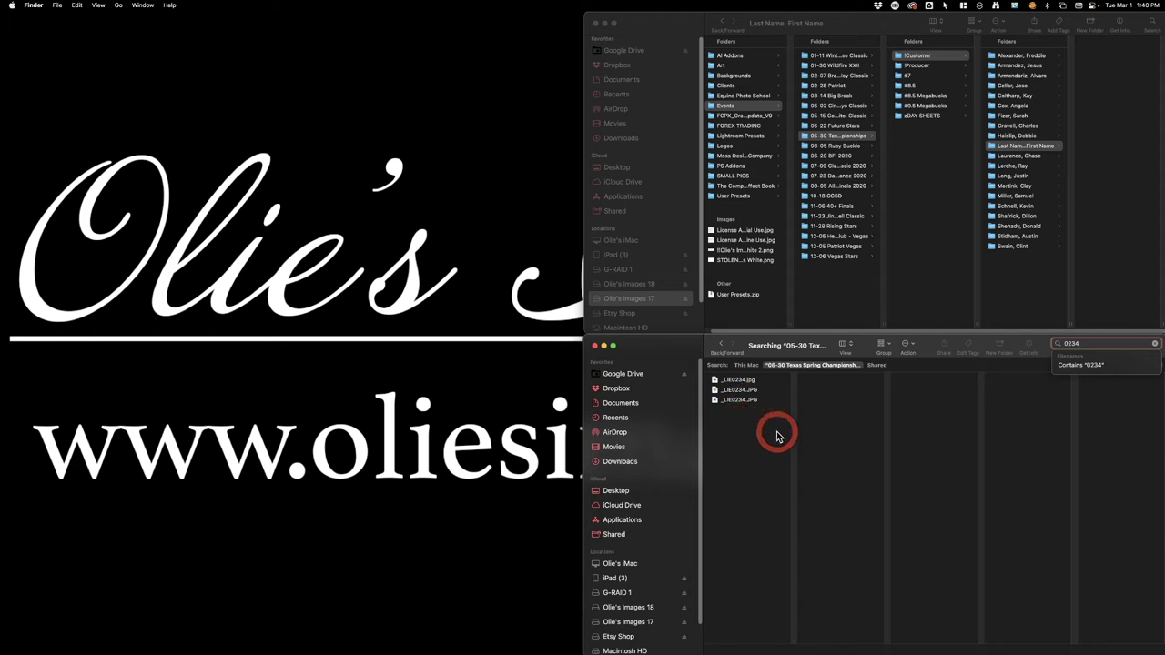
Copy the Round 2 photo _LIE0234.JPG from the search results into the "Last Name, First Name" folder and check the copy's location.
{"action": "left_click", "coordinate": [730, 390]}
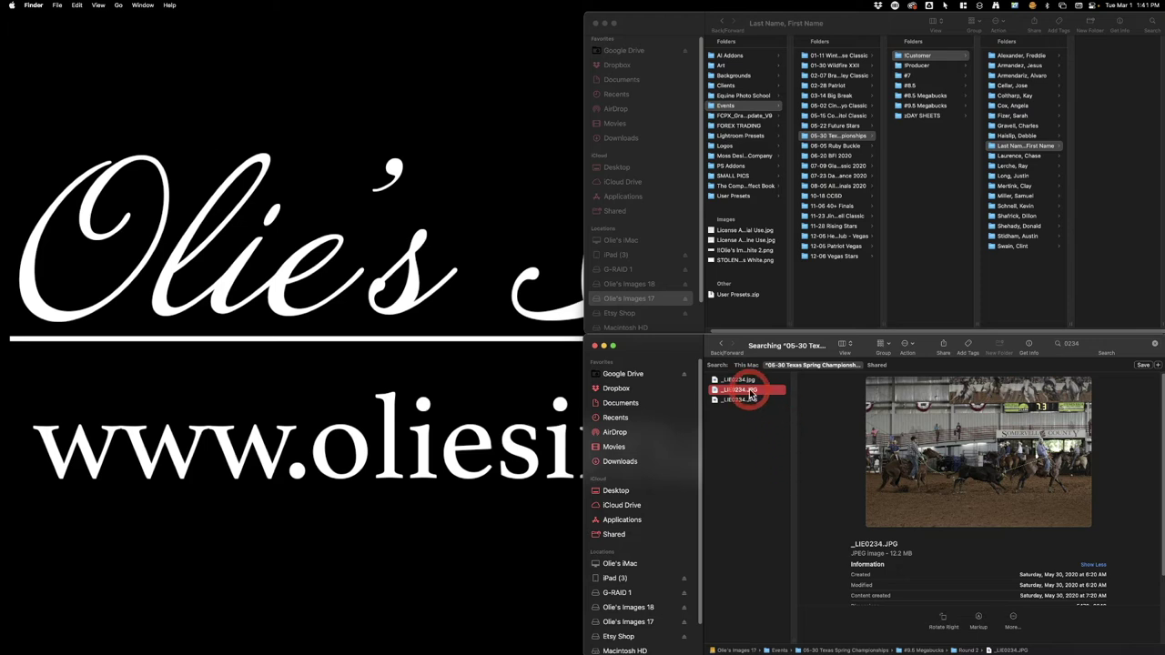
{"action": "left_click_drag", "start_coordinate": [744, 390], "coordinate": [1121, 259]}
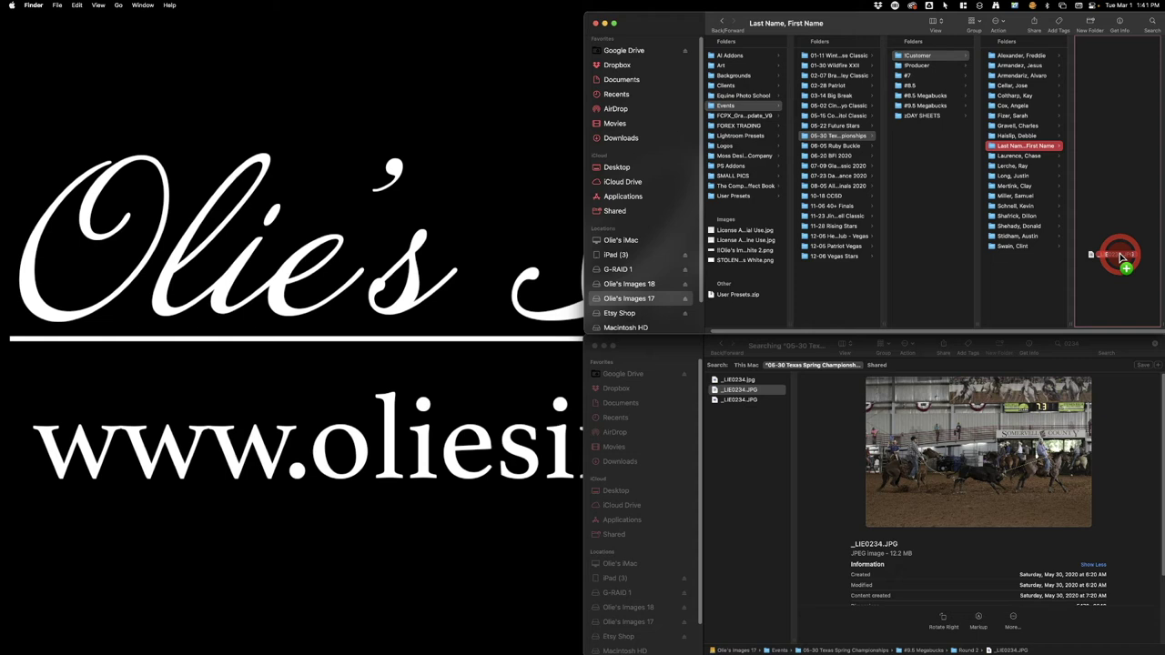
{"action": "left_click_drag", "start_coordinate": [1121, 258], "coordinate": [1121, 259]}
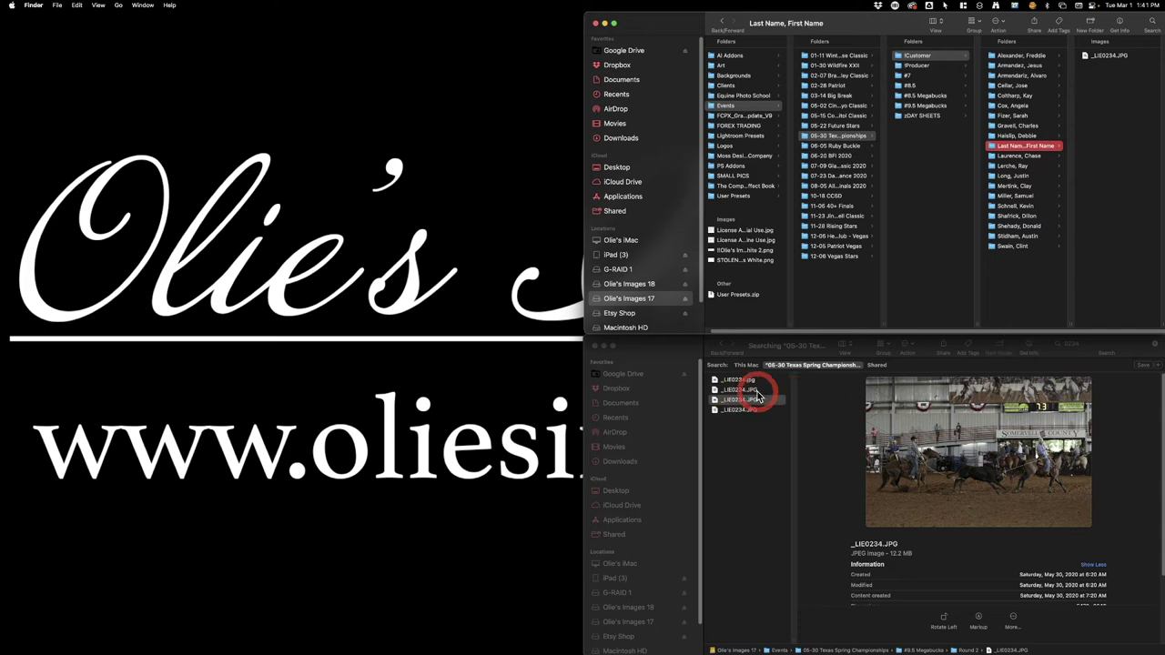
{"action": "left_click", "coordinate": [740, 399]}
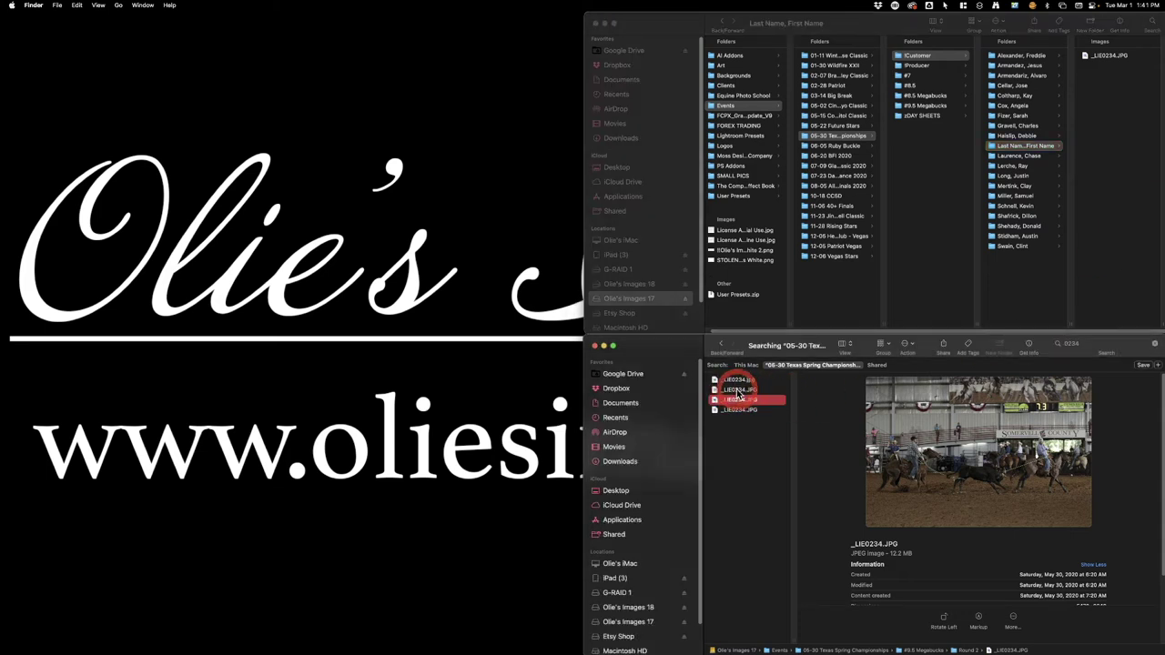
{"action": "left_click", "coordinate": [739, 391]}
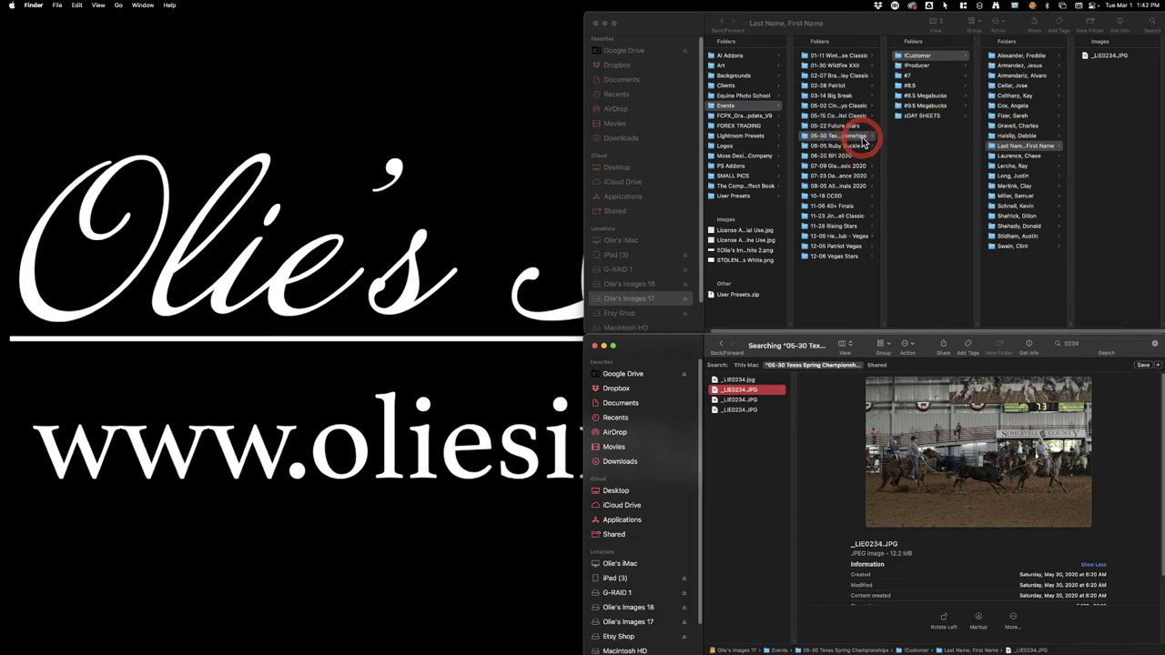
Search the event folder for 0356 and copy the Short Round photo _LIE0356.JPG into the "Last Name, First Name" folder.
{"action": "left_click", "coordinate": [1097, 343]}
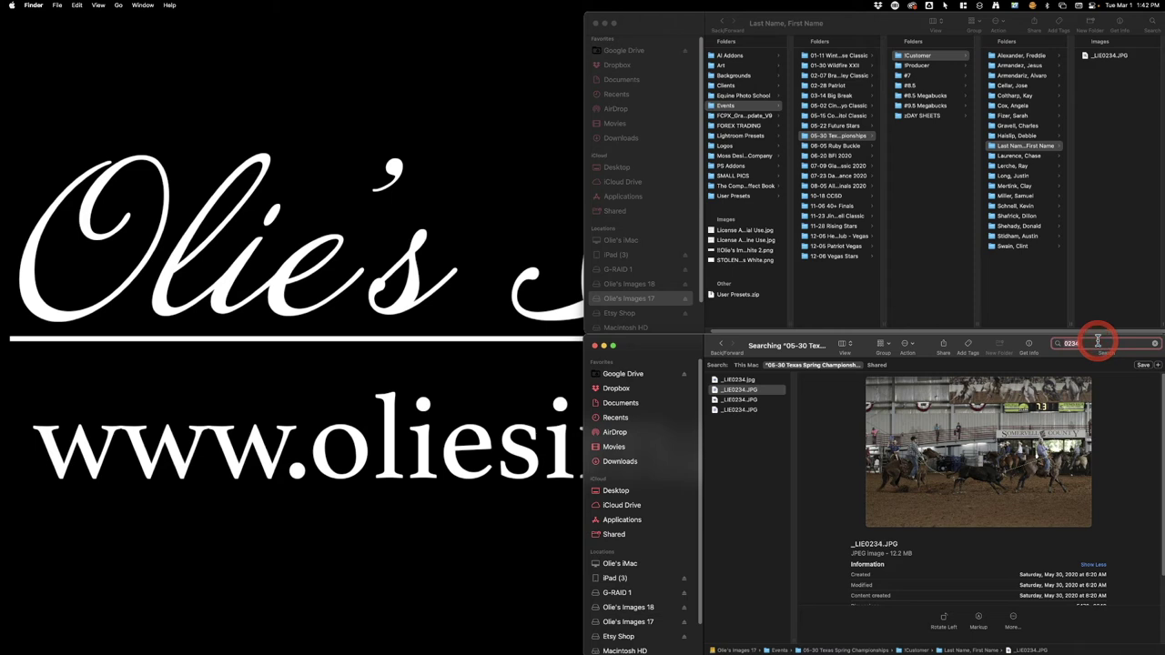
{"action": "type", "text": "035"}
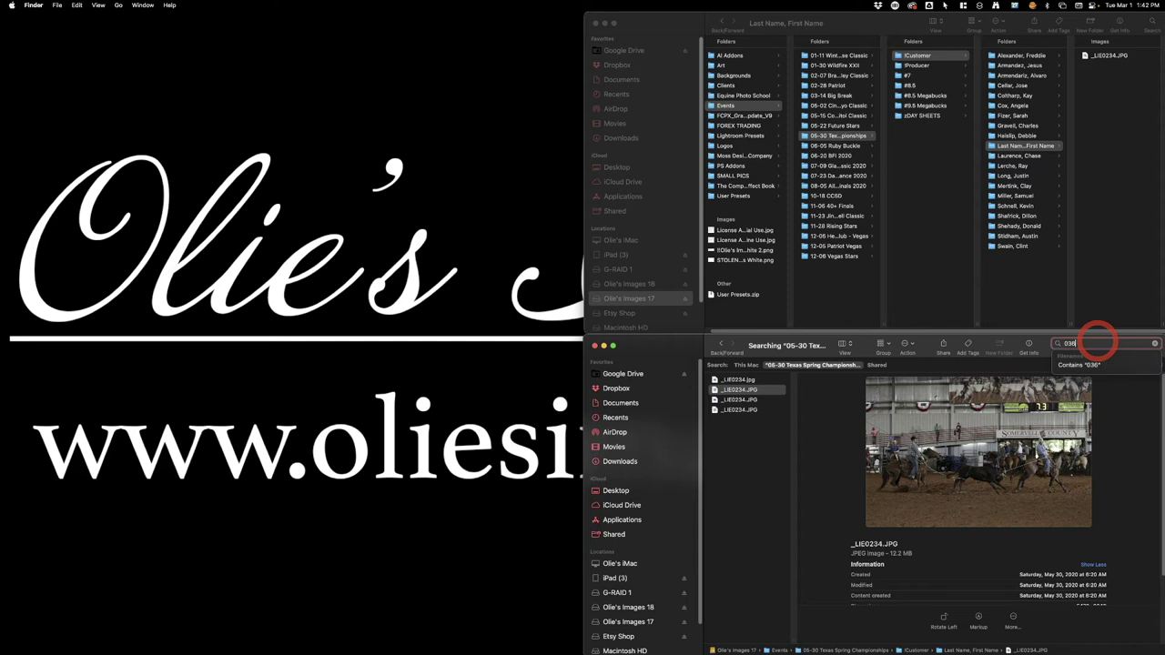
{"action": "key", "text": "Tab"}
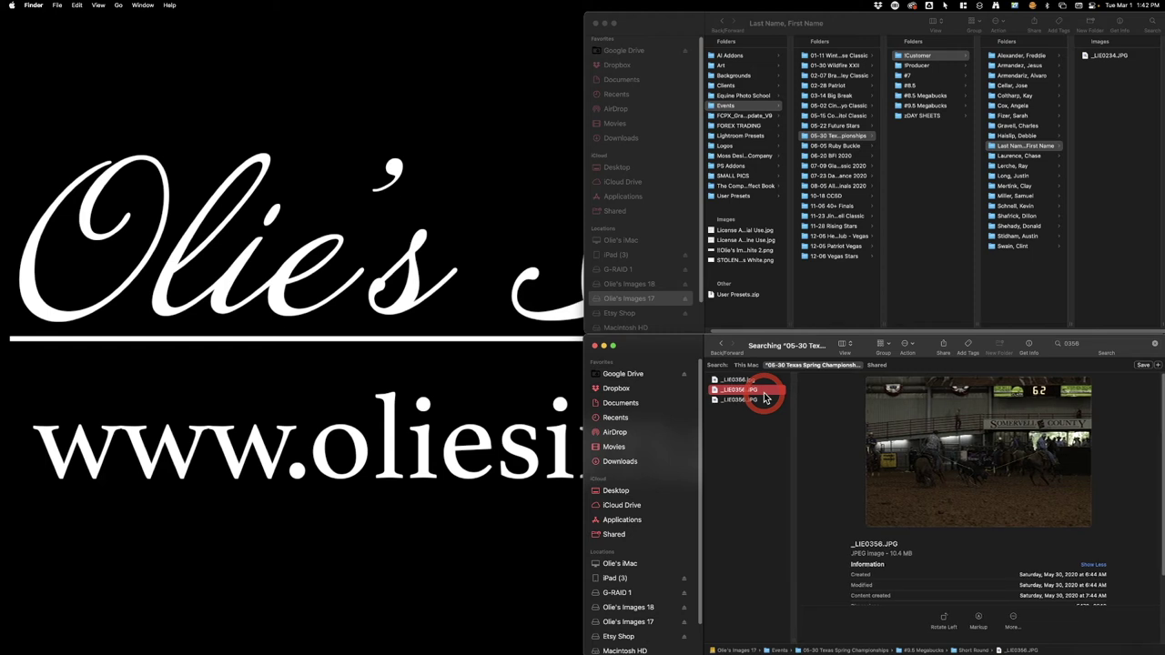
{"action": "left_click_drag", "start_coordinate": [733, 396], "coordinate": [1115, 166]}
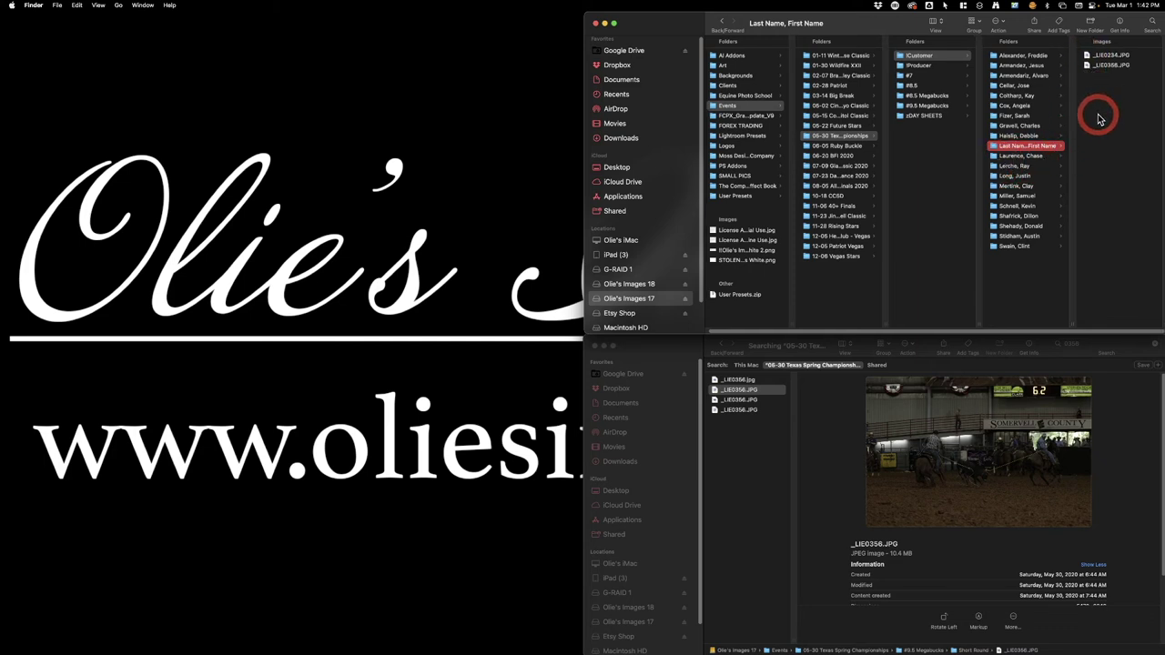
Open _LIE0234.JPG and _LIE0356.JPG from the "Last Name, First Name" folder in Adobe Lightroom Classic and import both into the catalog.
{"action": "left_click", "coordinate": [1108, 65]}
{"action": "left_click", "coordinate": [1109, 55], "text": "shift"}
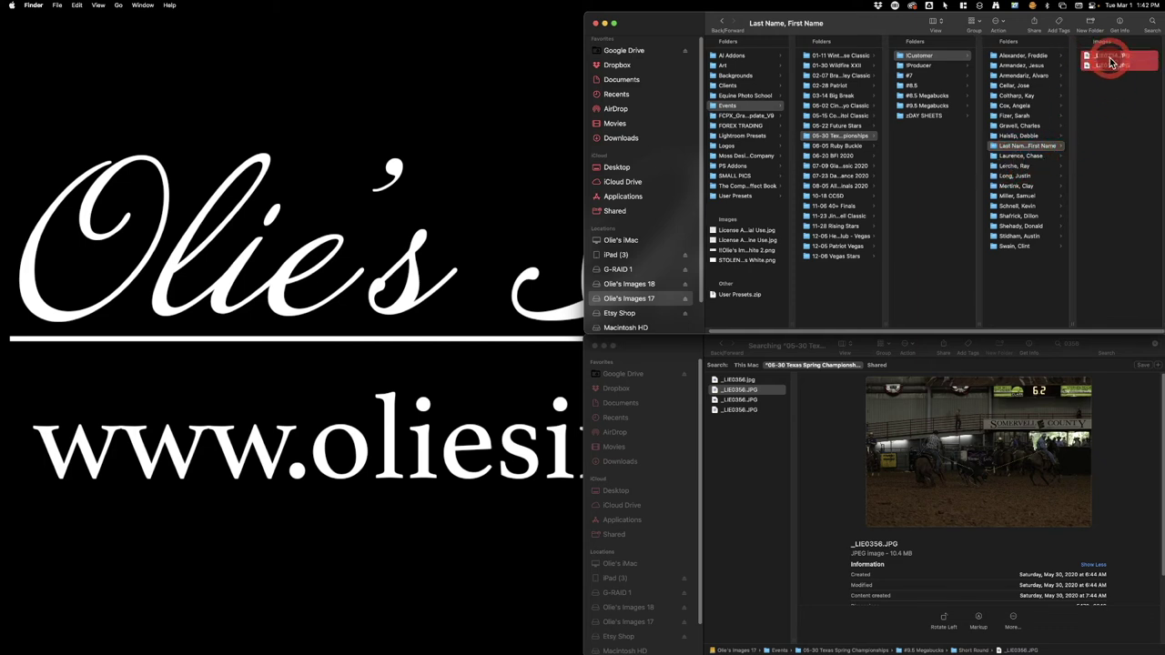
{"action": "right_click", "coordinate": [1013, 65]}
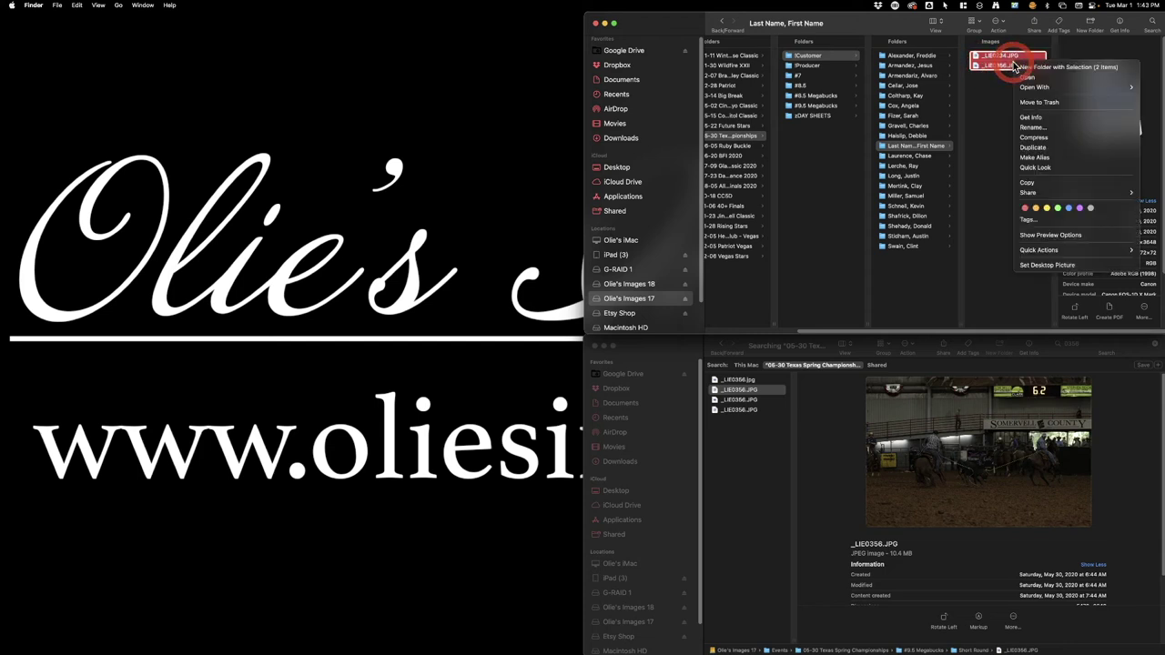
{"action": "mouse_move", "coordinate": [1067, 92]}
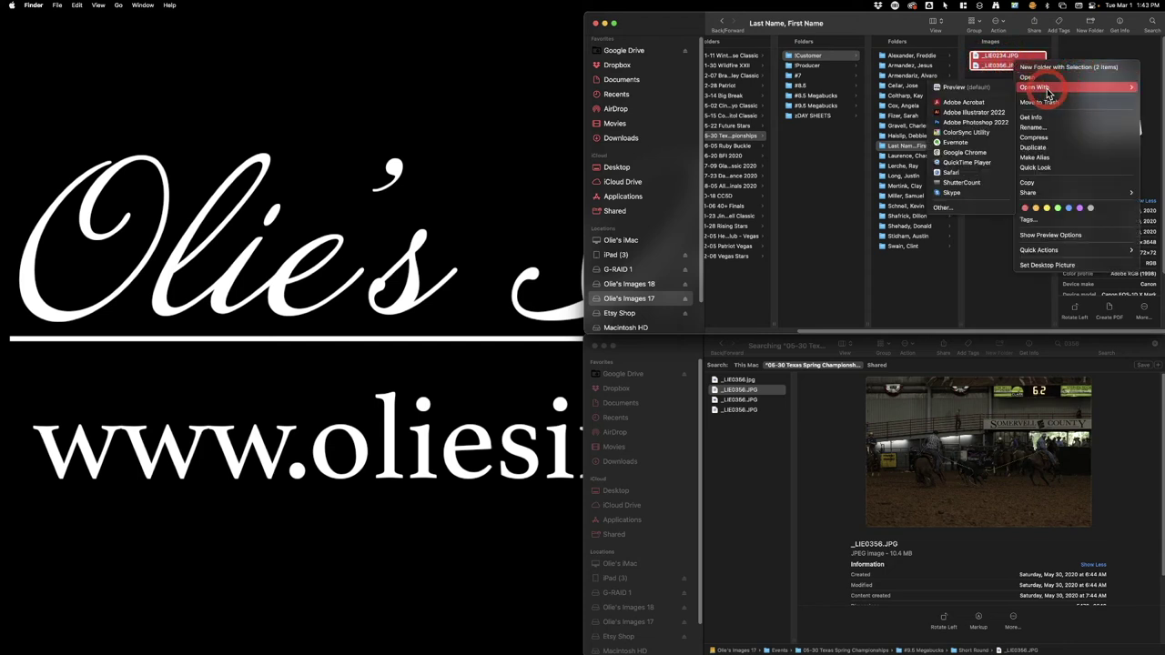
{"action": "left_click", "coordinate": [943, 208]}
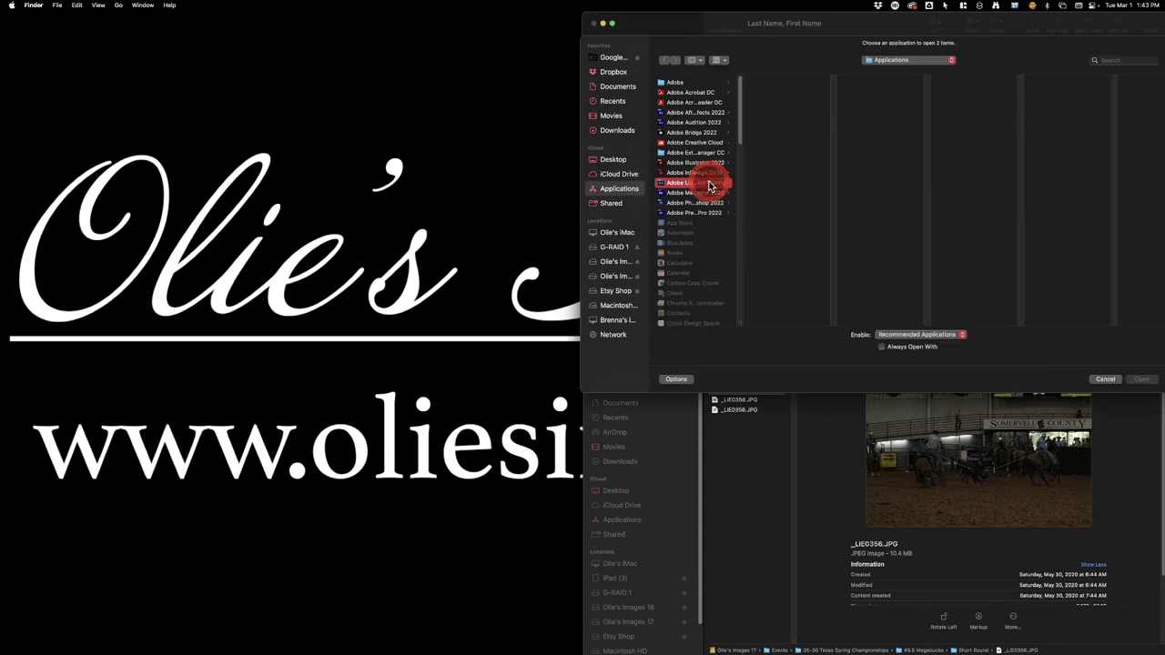
{"action": "left_click", "coordinate": [711, 185]}
{"action": "left_click", "coordinate": [775, 84]}
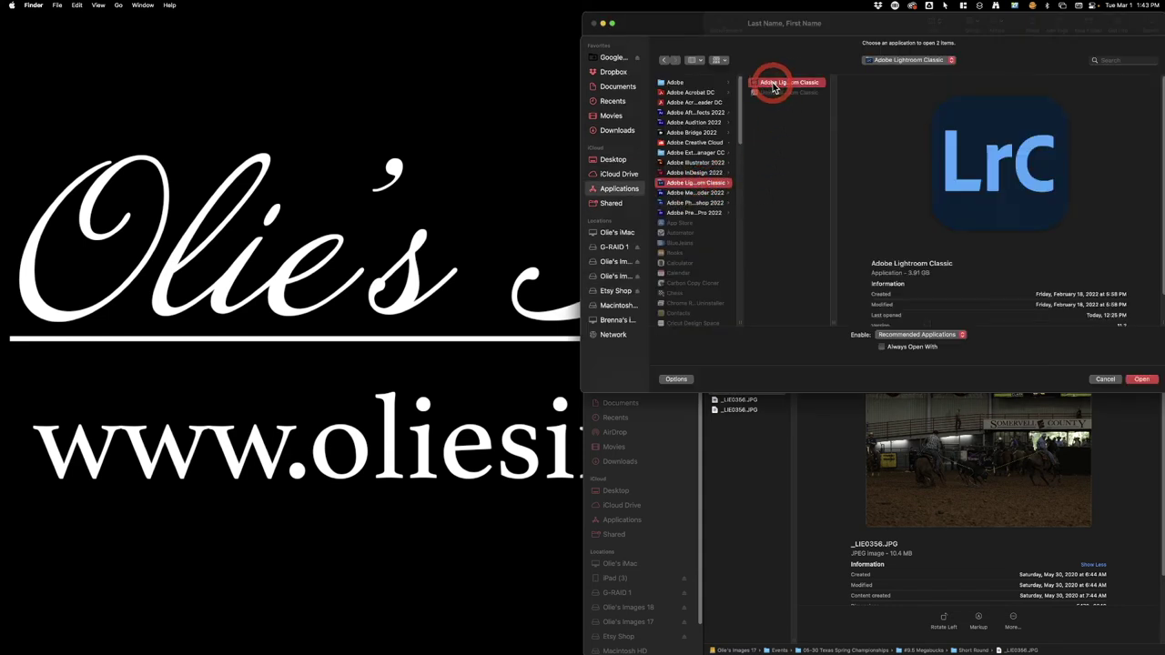
{"action": "left_click", "coordinate": [1141, 379]}
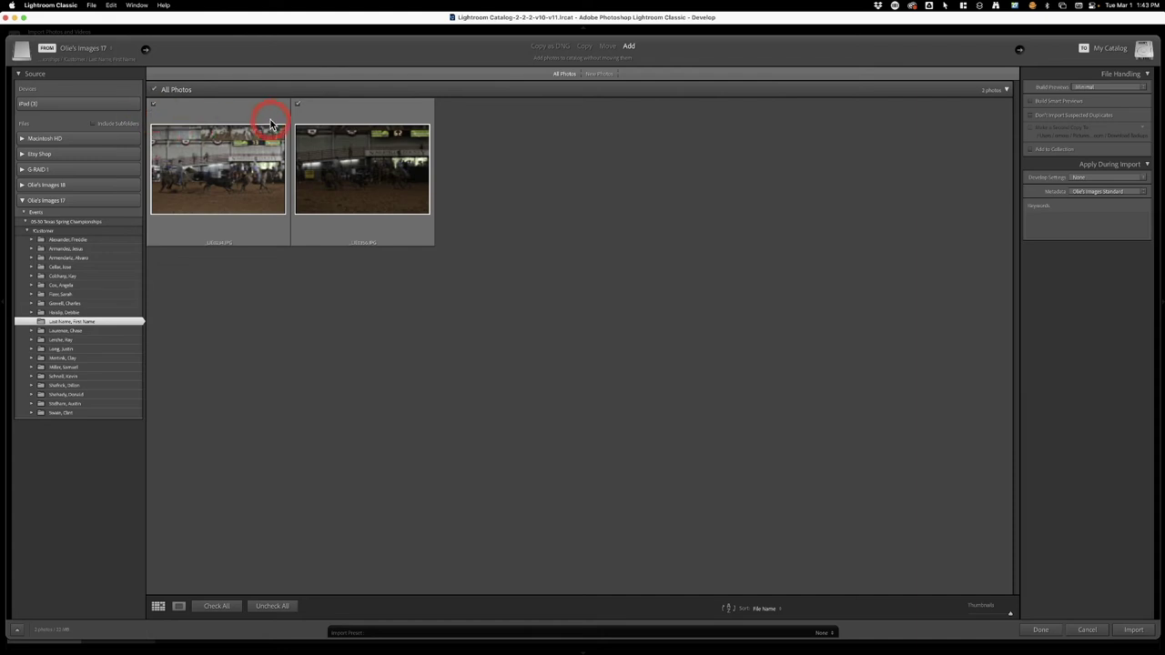
{"action": "left_click", "coordinate": [1138, 635]}
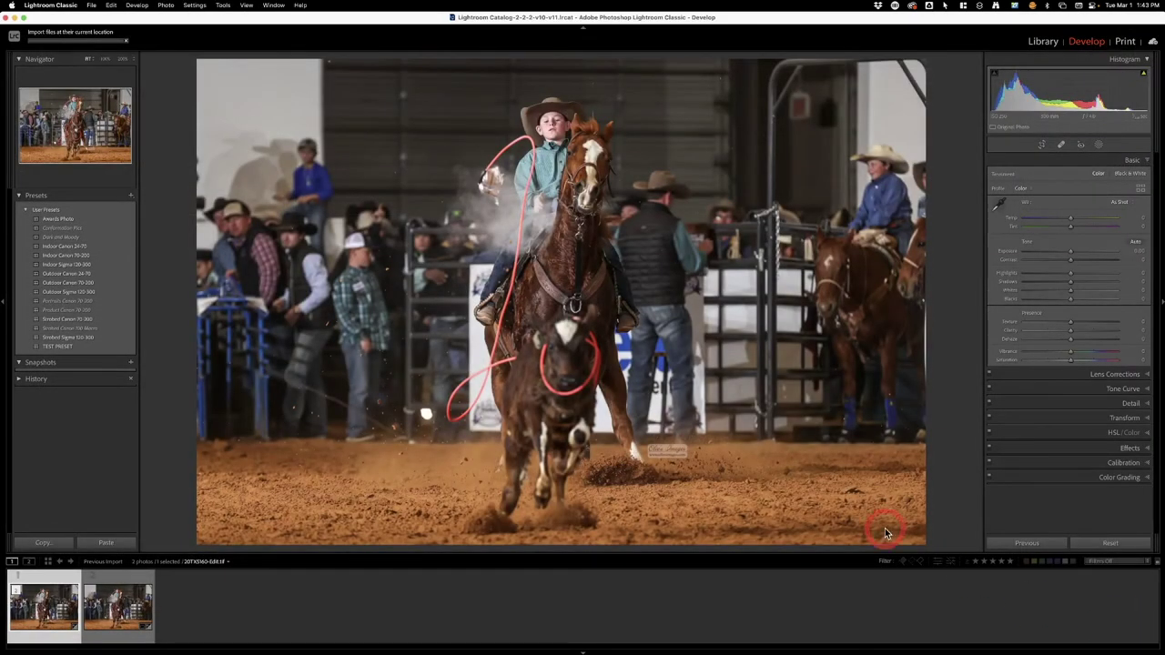
Apply the Strobed Sigma 120-300 preset to the imported photos and crop _LIE0234.JPG and _LIE0356.JPG to 5 x 7.
{"action": "left_click", "coordinate": [84, 338]}
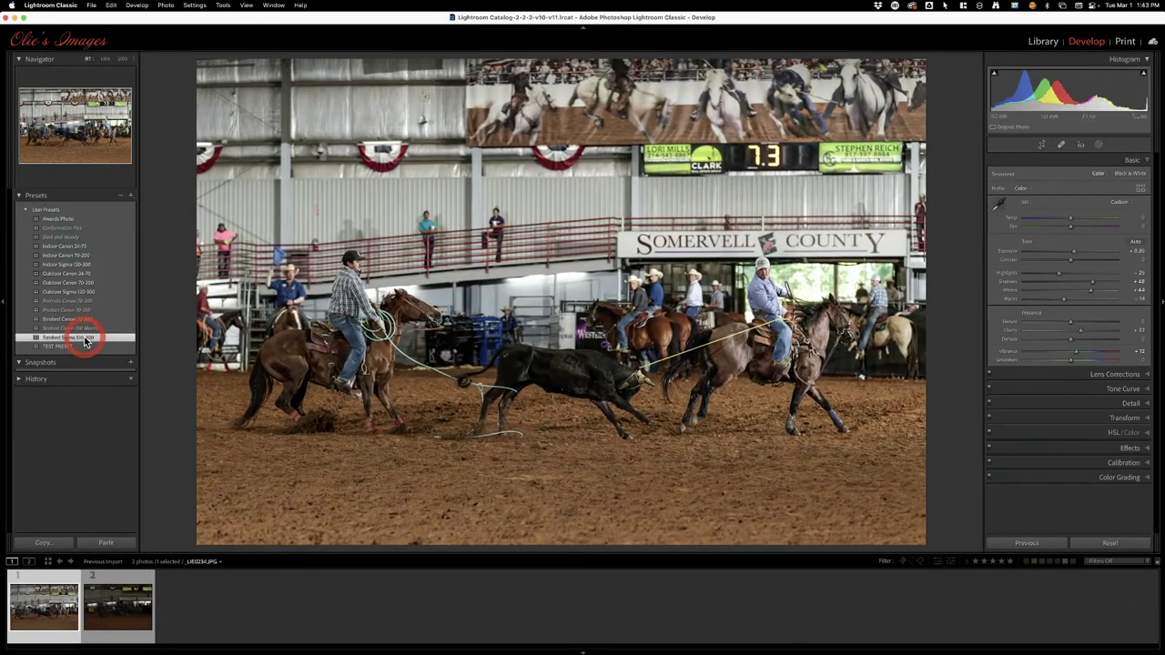
{"action": "key", "text": "r"}
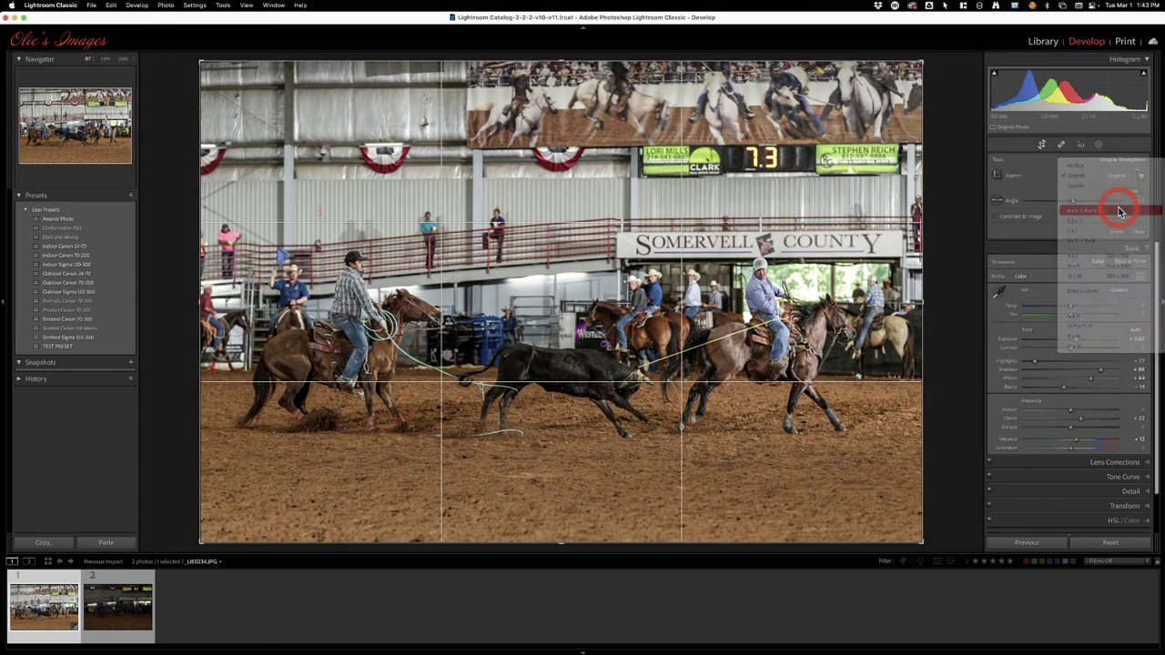
{"action": "left_click", "coordinate": [115, 601]}
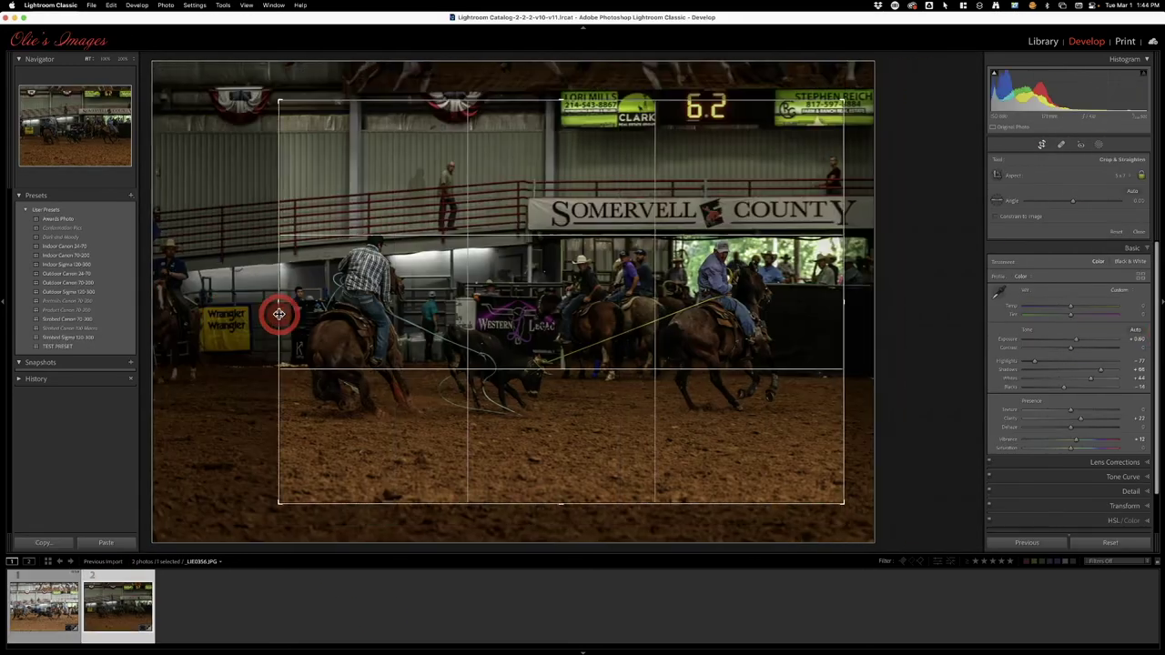
{"action": "left_click_drag", "start_coordinate": [278, 315], "coordinate": [697, 331]}
{"action": "key", "text": "Return"}
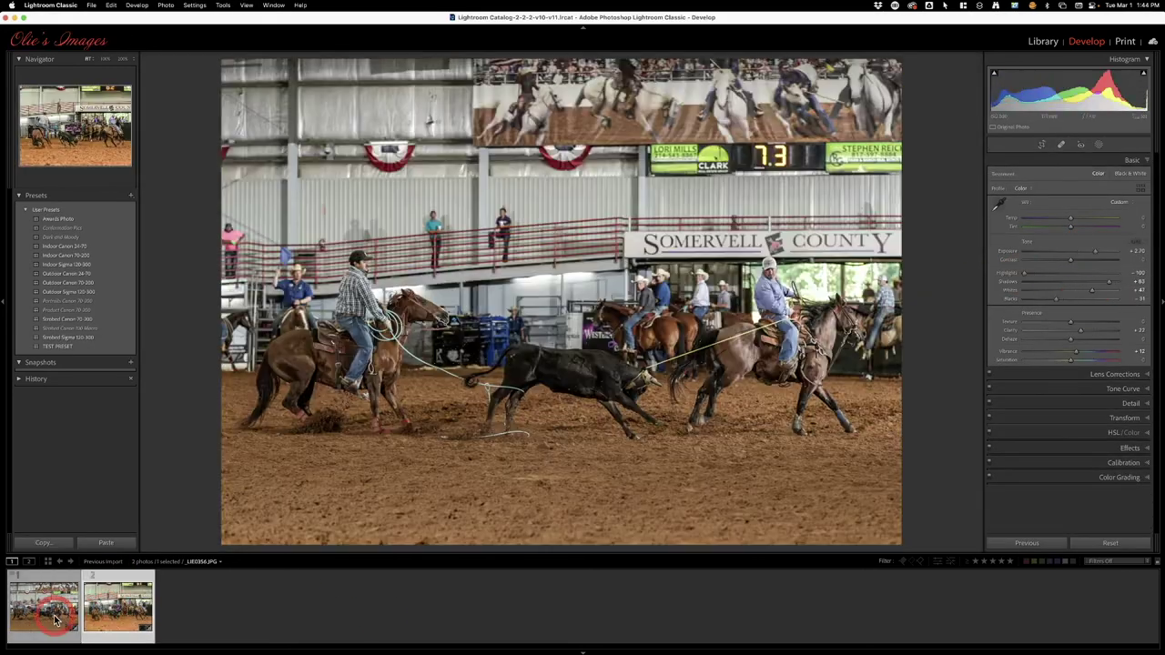
Export both photos with the Social Media 1.5MP preset to a Social Media subfolder, adding the Olie's Images Bottom Right watermark.
{"action": "key", "text": "super+a"}
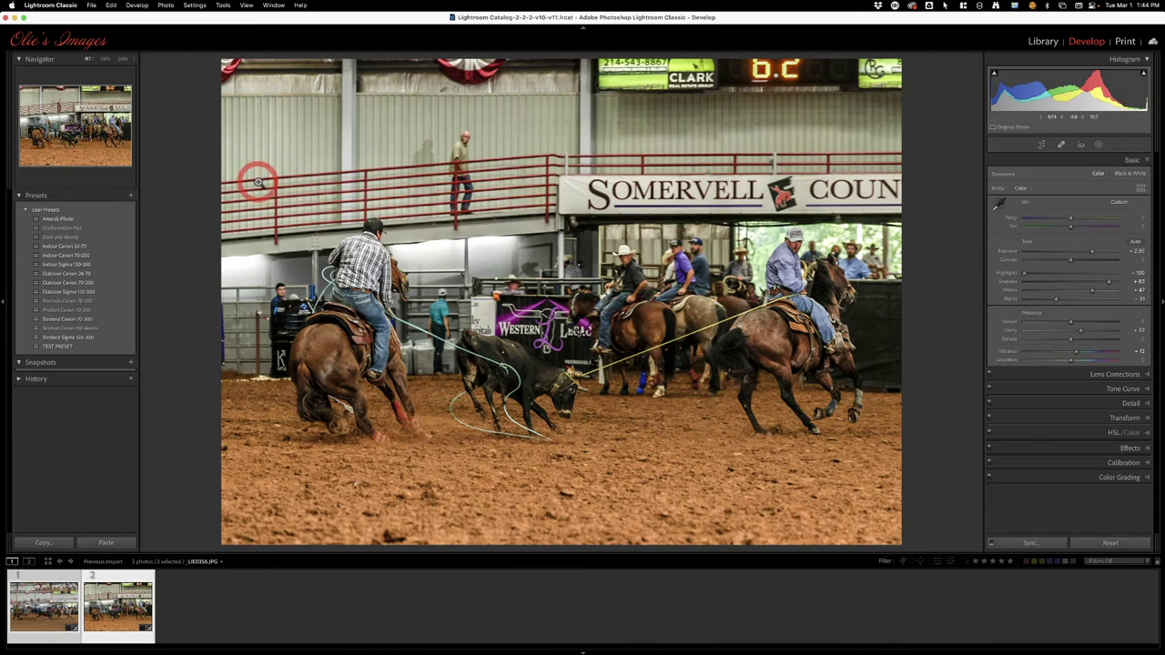
{"action": "key", "text": "super+shift+e"}
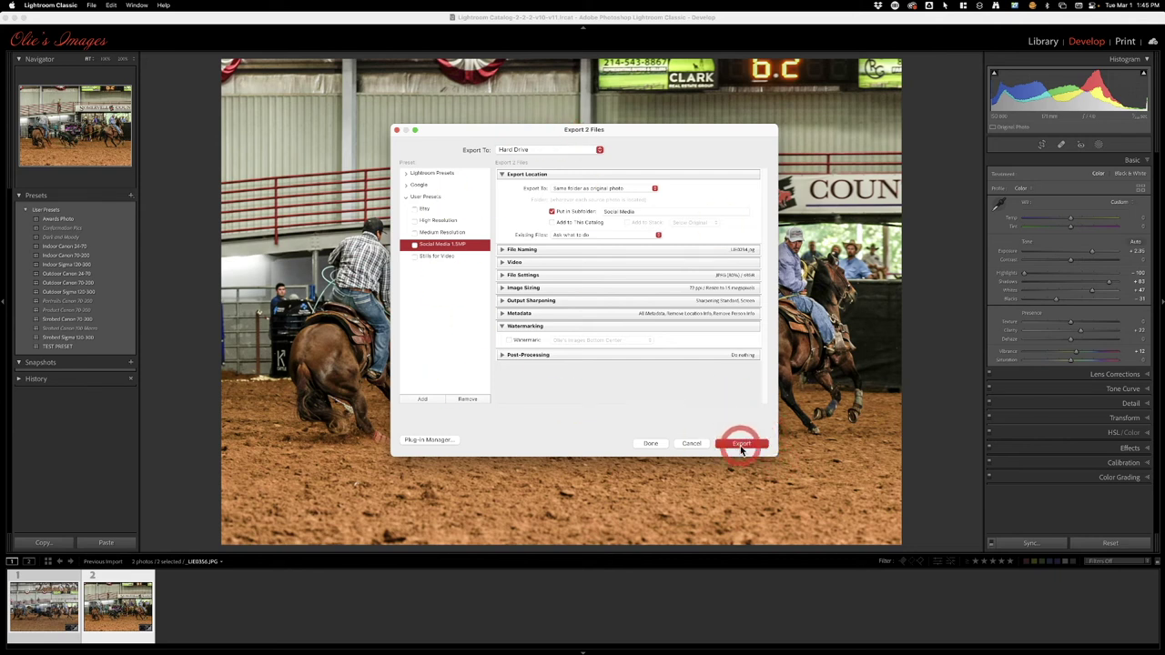
{"action": "left_click", "coordinate": [508, 339]}
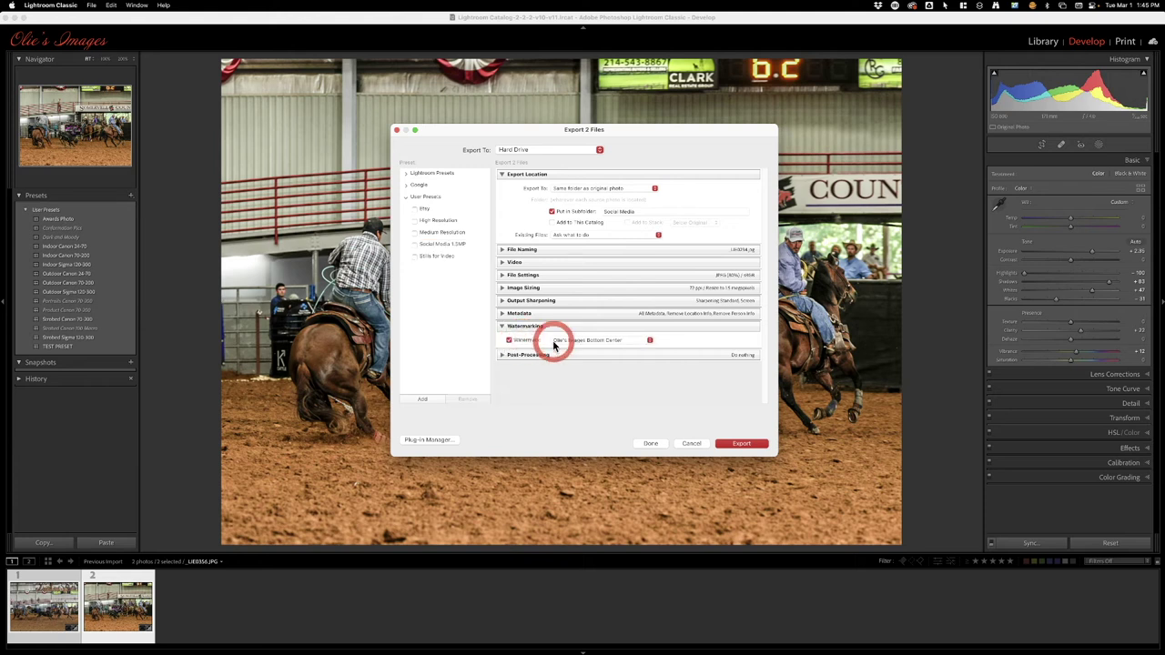
{"action": "left_click", "coordinate": [608, 342]}
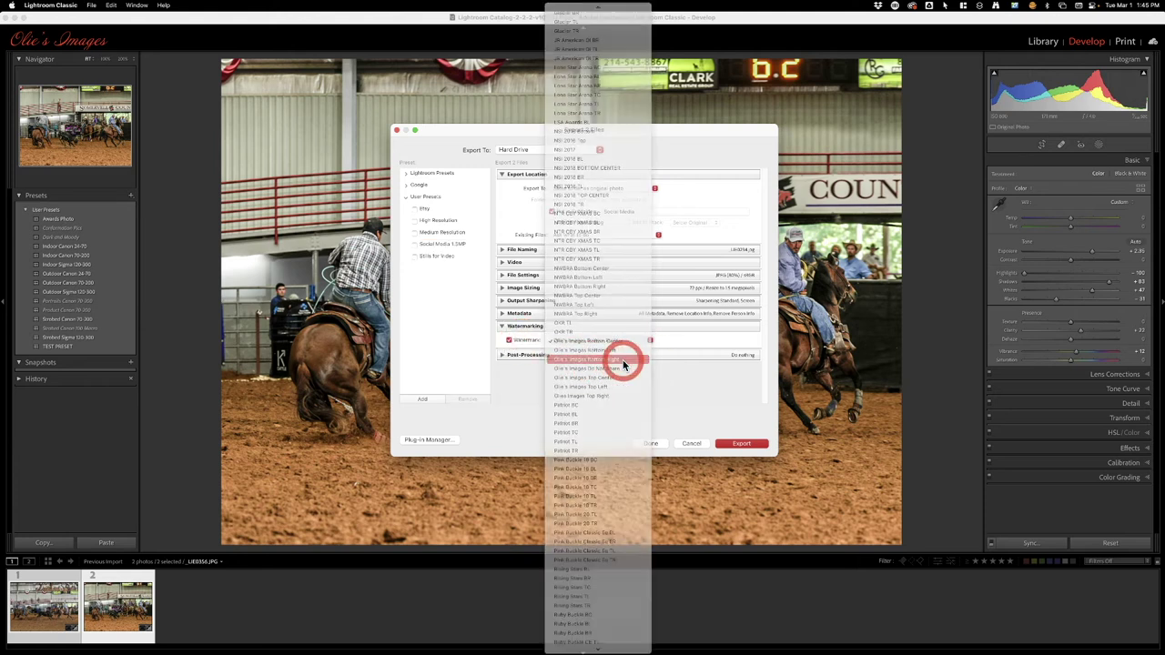
{"action": "left_click", "coordinate": [621, 362]}
{"action": "left_click", "coordinate": [740, 444]}
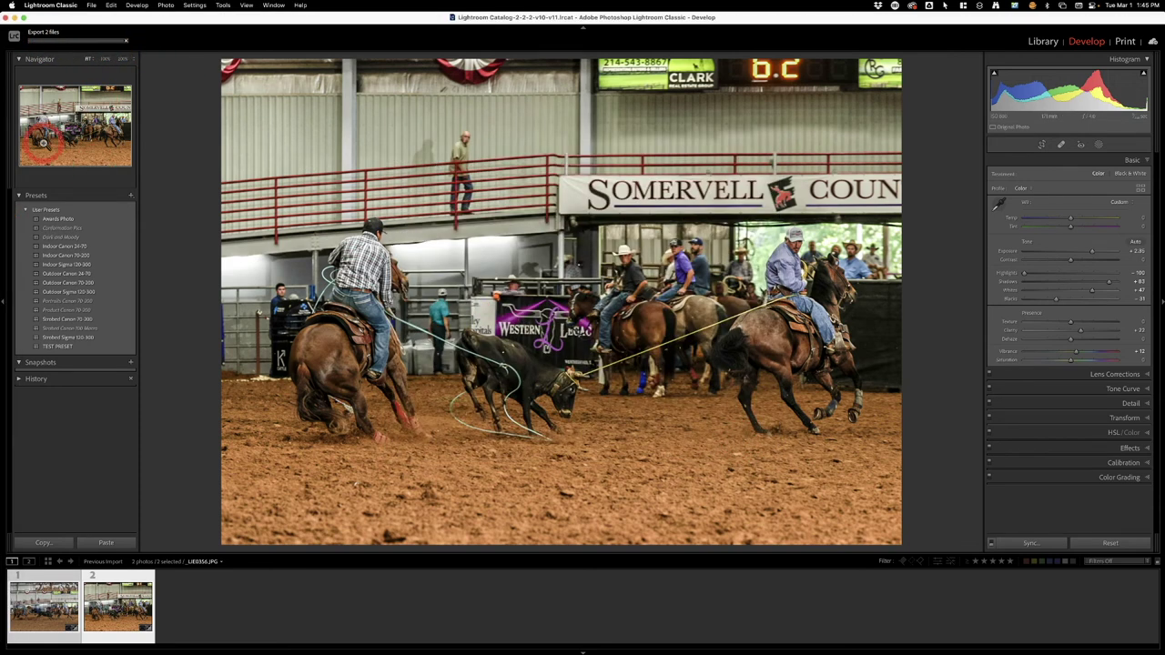
Switch to Finder, open the exported Social Media folder inside "Last Name, First Name", and preview _LIE0234.jpg to check its watermark.
{"action": "left_click", "coordinate": [13, 35]}
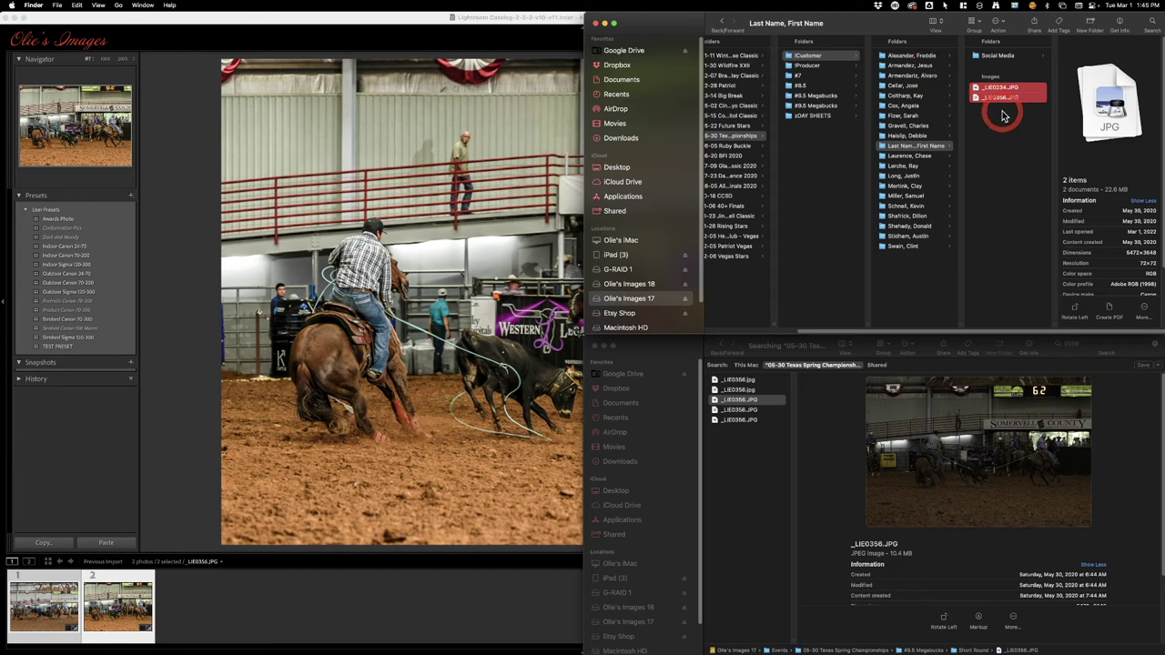
{"action": "left_click_drag", "start_coordinate": [985, 82], "coordinate": [1032, 170]}
{"action": "left_click_drag", "start_coordinate": [1001, 59], "coordinate": [1018, 100]}
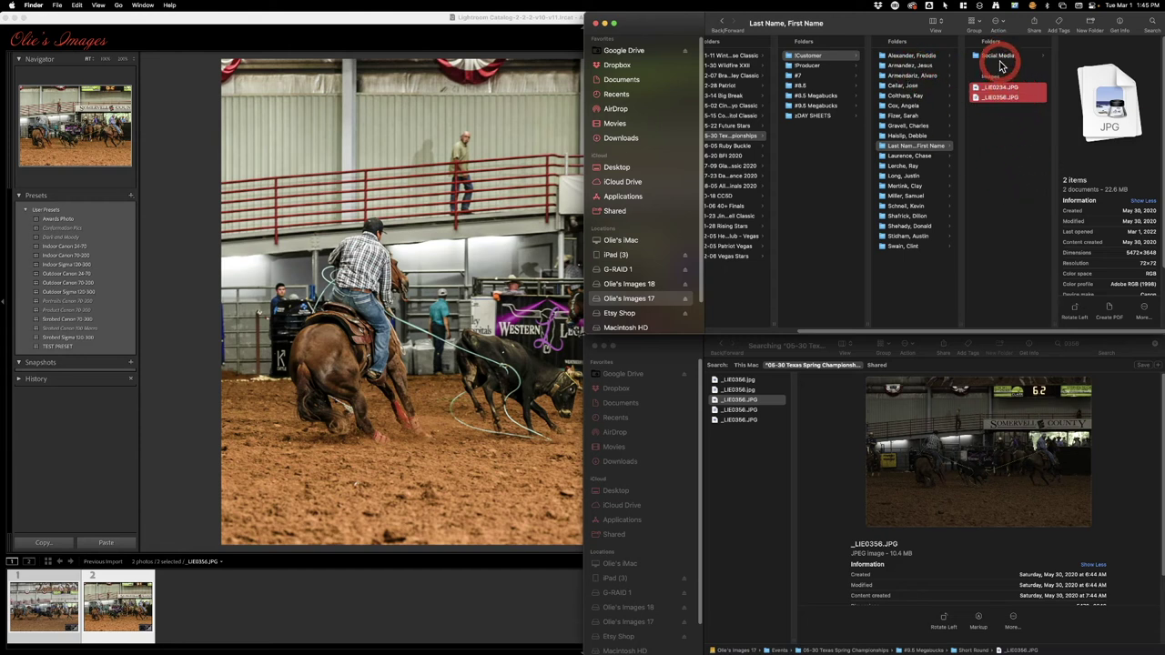
{"action": "mouse_move", "coordinate": [983, 60]}
{"action": "left_mouse_down"}
{"action": "mouse_move", "coordinate": [982, 114]}
{"action": "mouse_move", "coordinate": [871, 152]}
{"action": "mouse_move", "coordinate": [944, 148]}
{"action": "mouse_move", "coordinate": [983, 62]}
{"action": "mouse_move", "coordinate": [975, 143]}
{"action": "mouse_move", "coordinate": [988, 60]}
{"action": "left_mouse_up"}
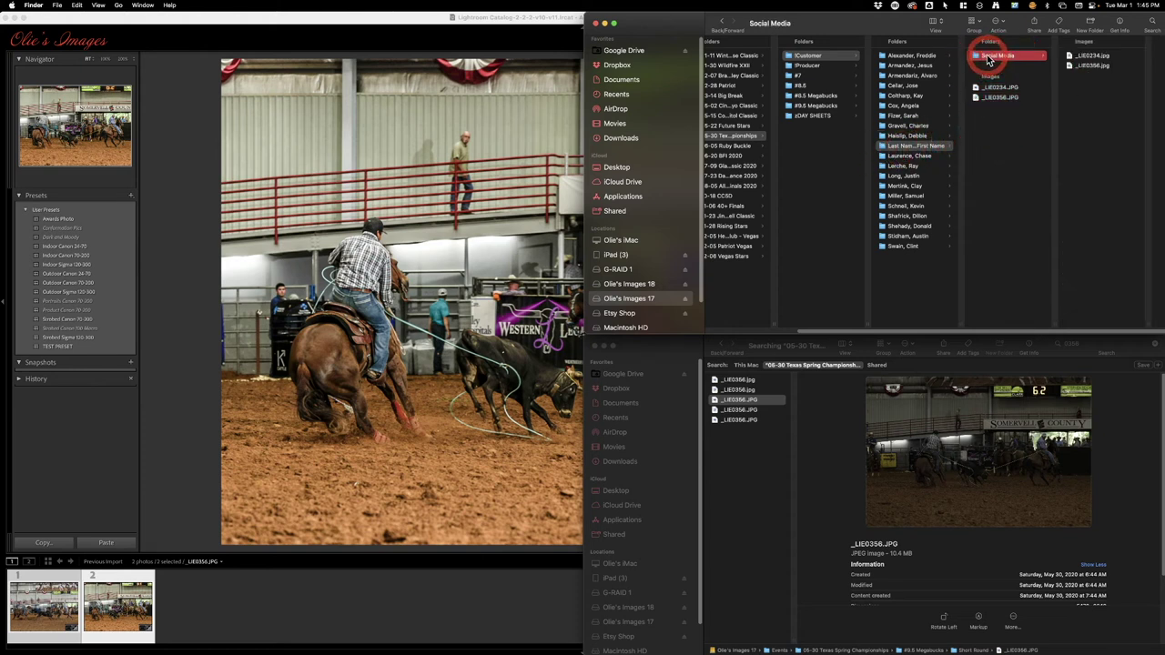
{"action": "left_click", "coordinate": [1081, 92]}
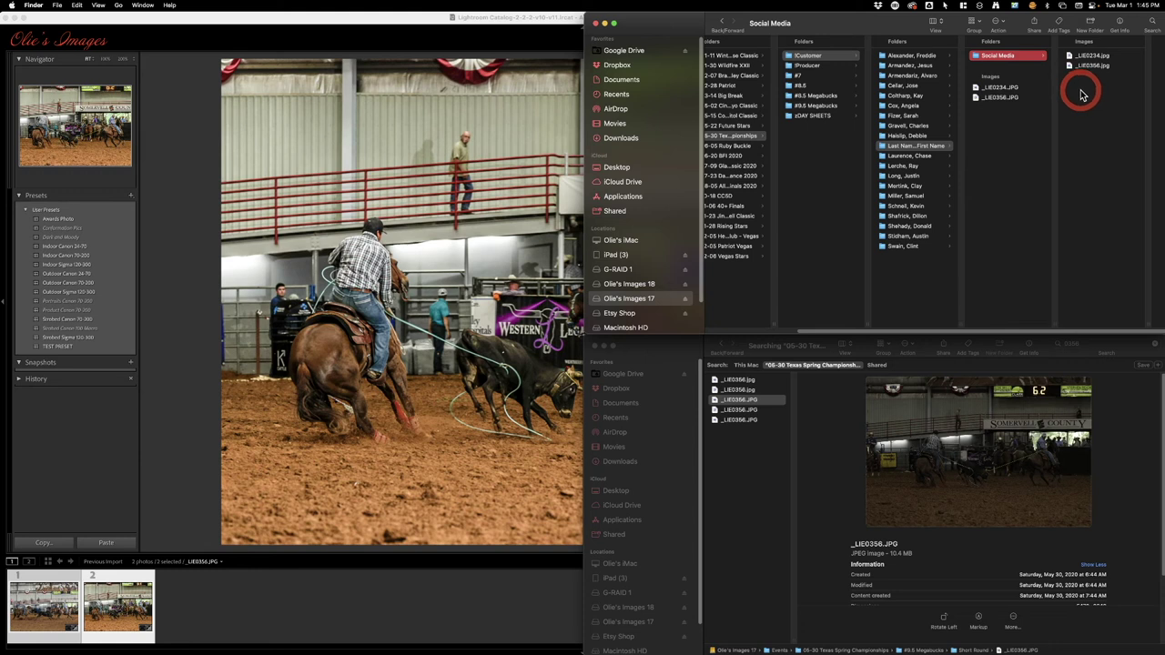
{"action": "left_click_drag", "start_coordinate": [1081, 92], "coordinate": [1088, 73]}
{"action": "left_click", "coordinate": [1088, 58]}
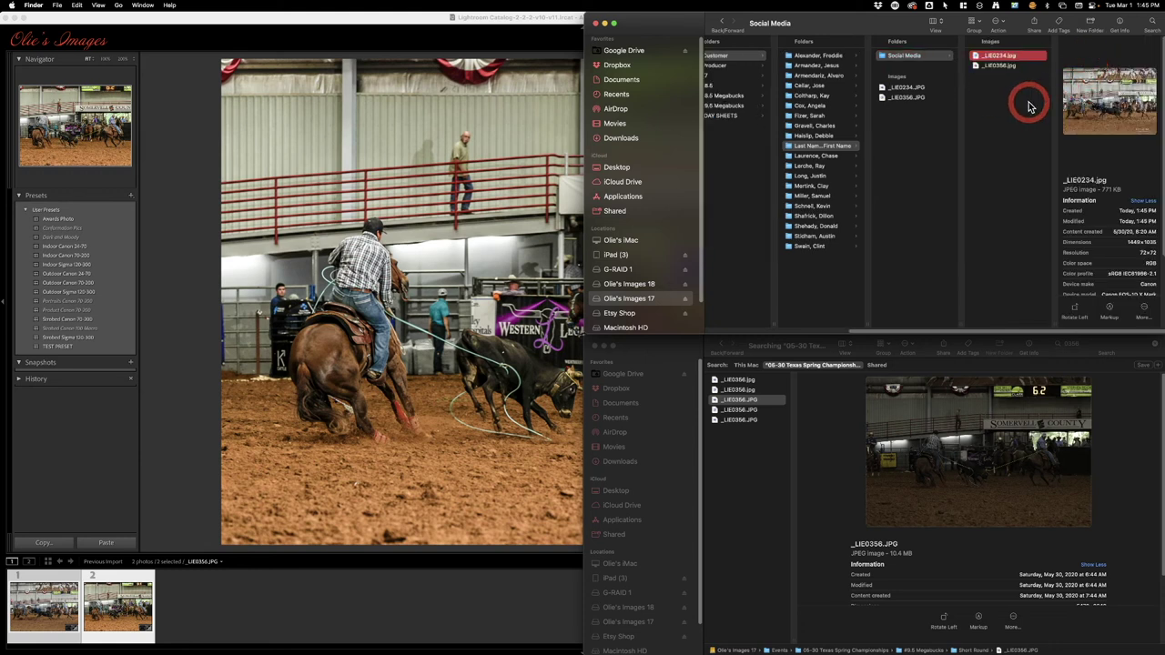
{"action": "key", "text": "space"}
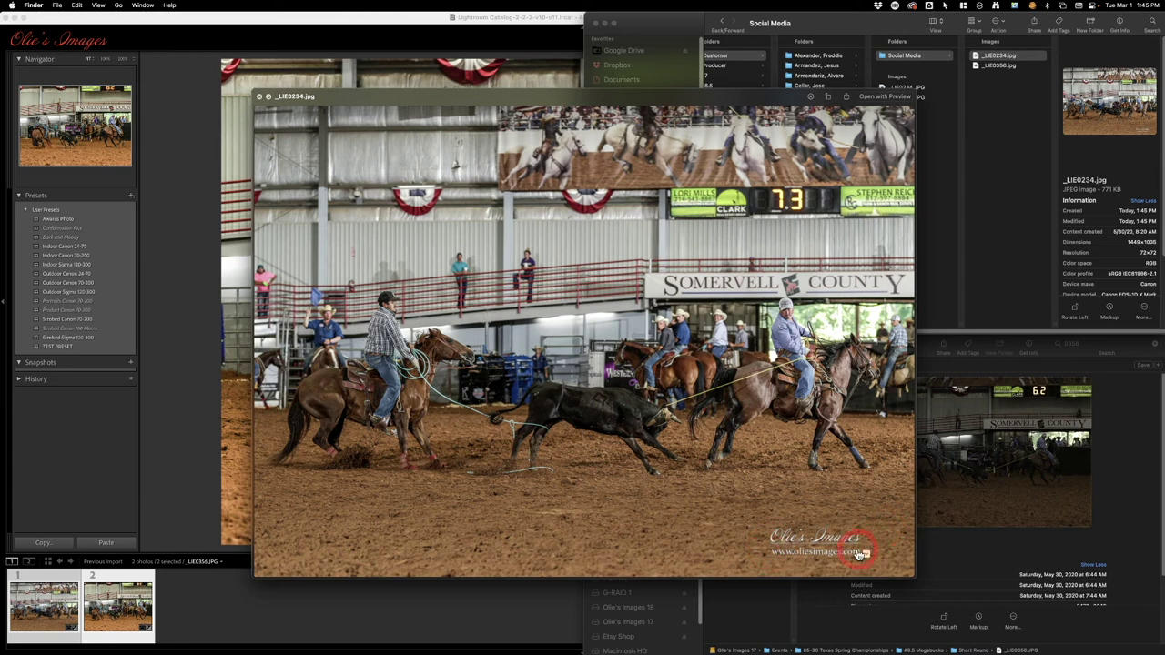
{"action": "key", "text": "space"}
{"action": "left_click_drag", "start_coordinate": [1011, 119], "coordinate": [983, 45]}
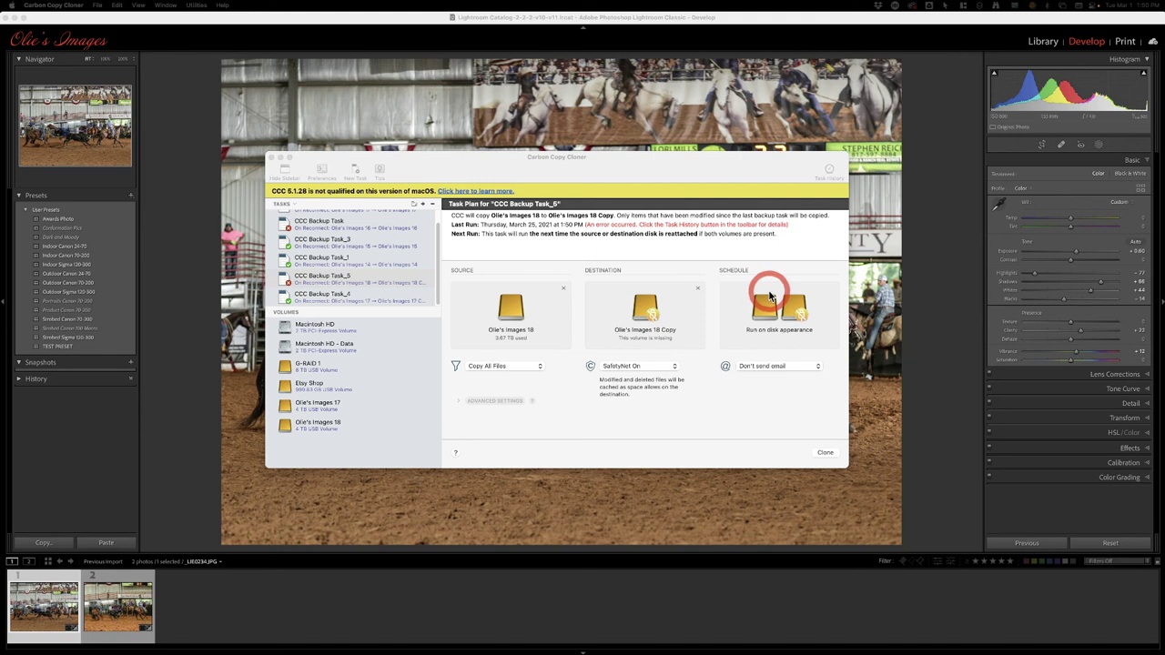
{"action": "scroll", "coordinate": [368, 255], "scroll_direction": "up", "scroll_amount": 2}
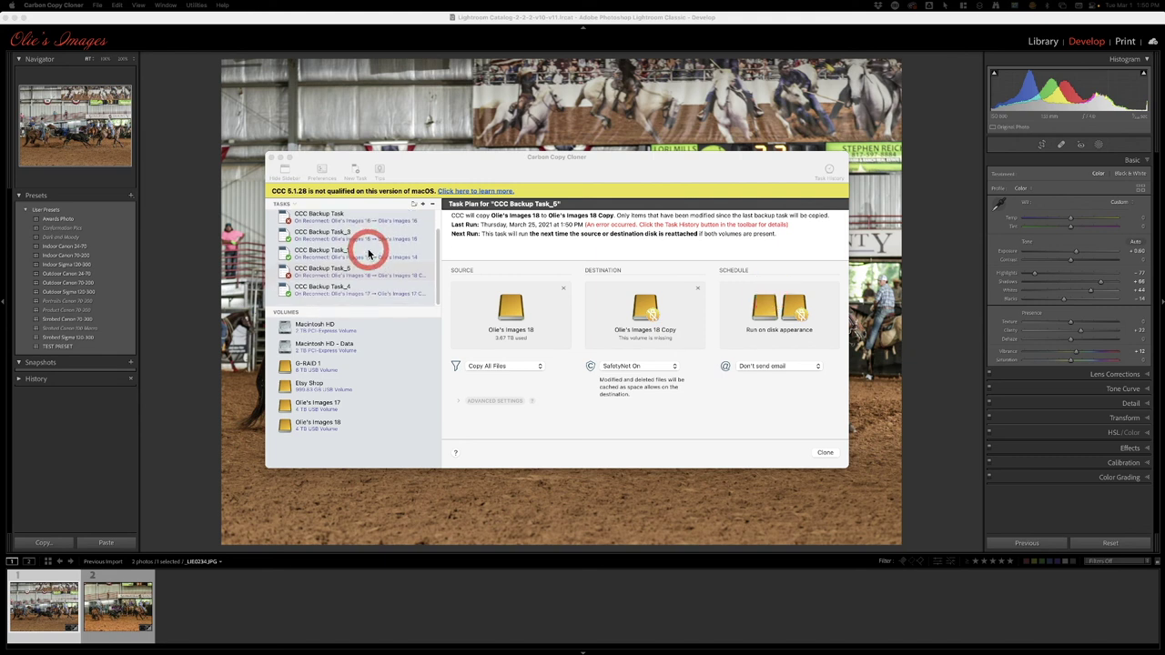
{"action": "scroll", "coordinate": [377, 255], "scroll_direction": "down", "scroll_amount": 2}
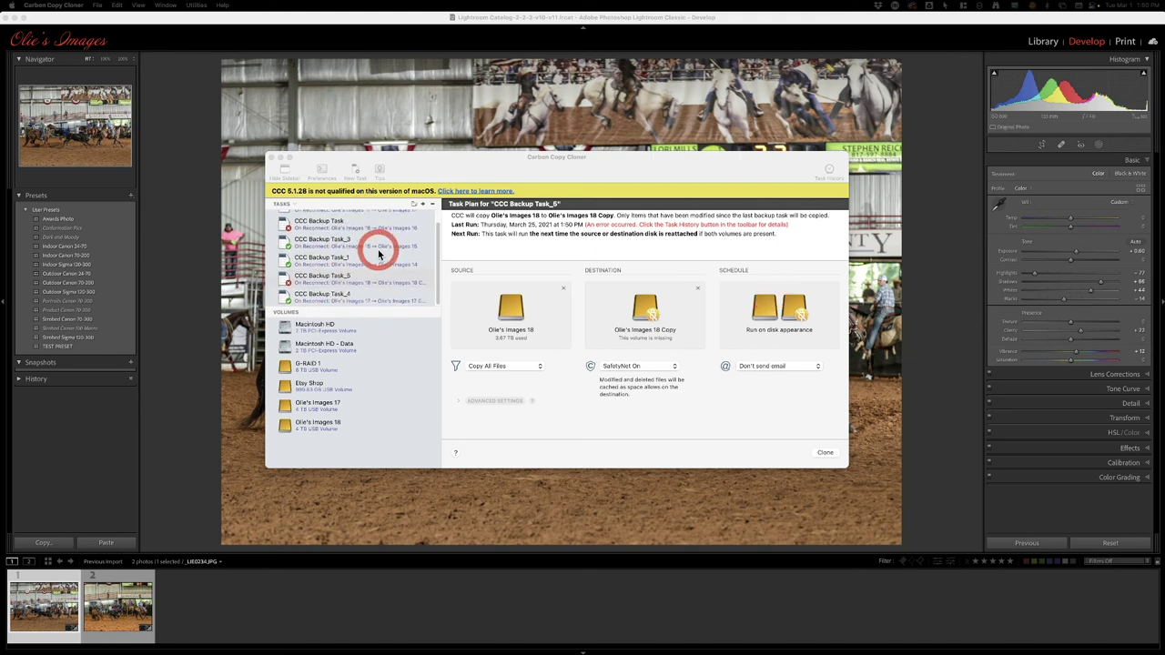